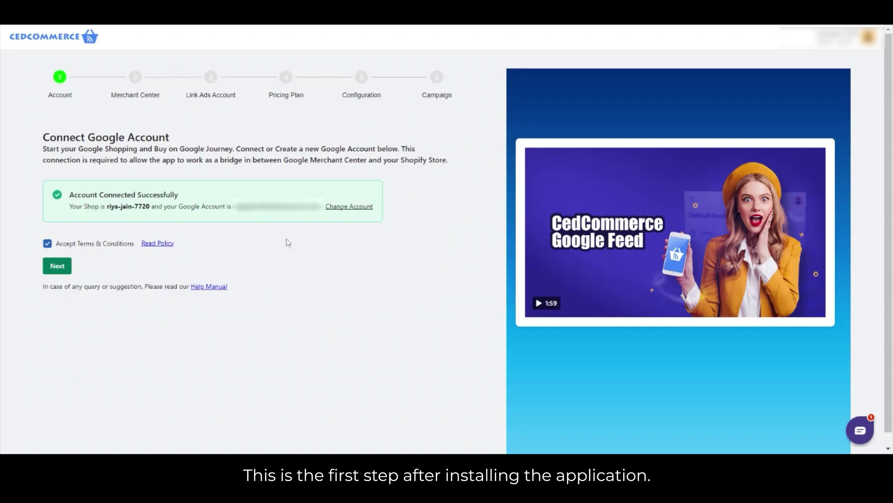
Disconnect the linked Google account and start Sign In with Google with terms accepted.
left_click(329, 206)
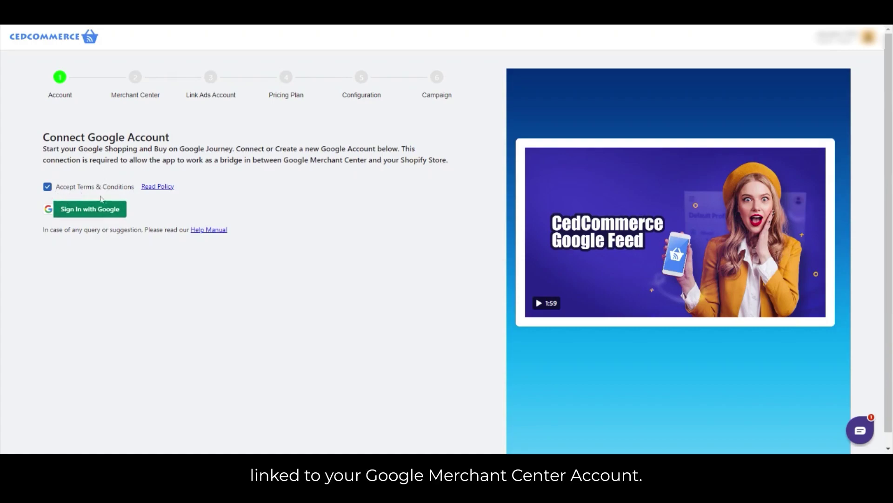
left_click(92, 217)
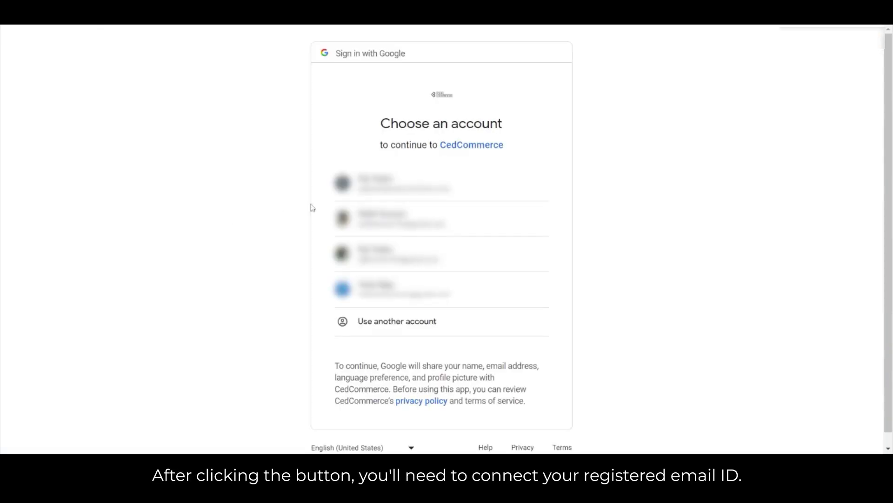
Pick the first Google account and scroll down to allow CedCommerce access.
left_click(371, 193)
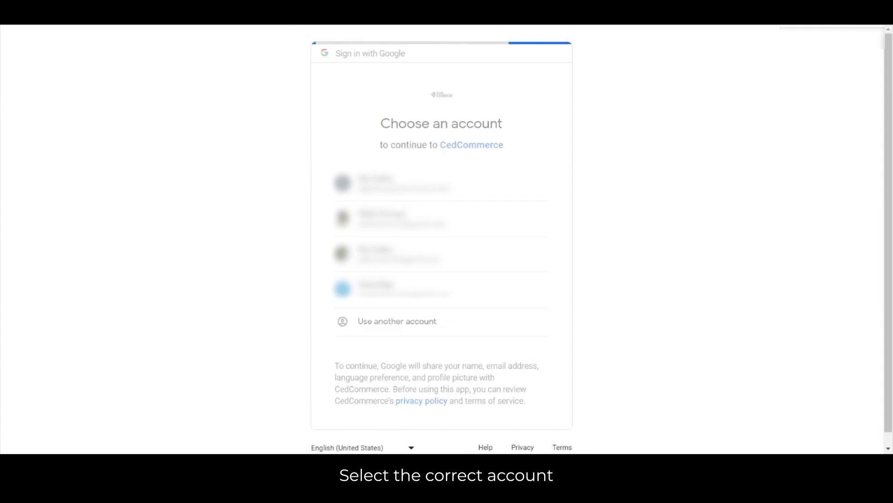
scroll(494, 235, "down", 3)
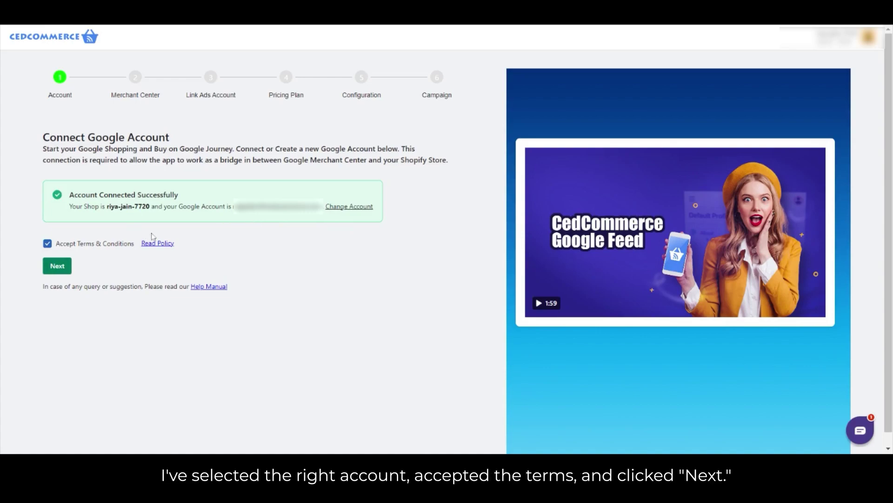
Continue to Merchant Center and connect the existing vico custom store merchant account.
left_click_drag(233, 206, 323, 206)
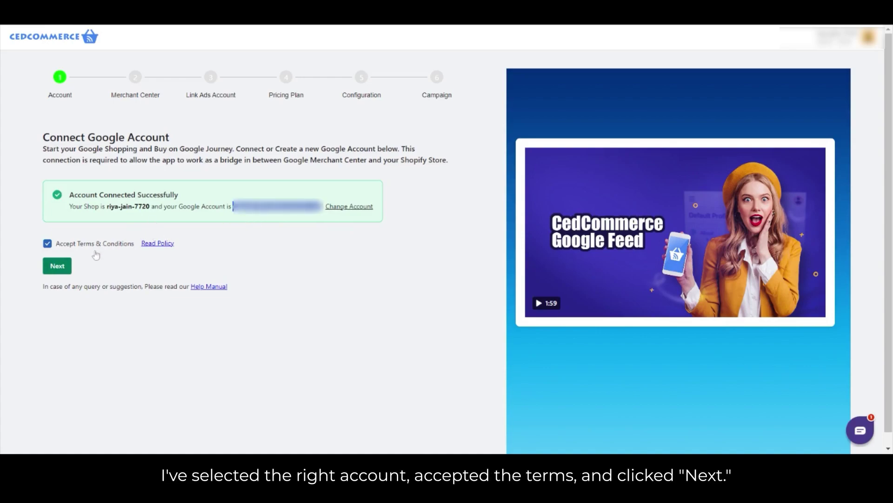
left_click(62, 267)
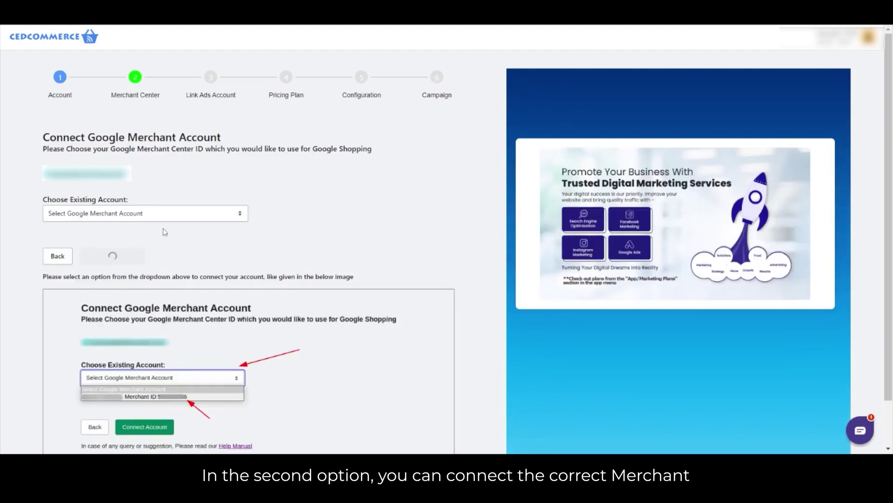
left_click(169, 217)
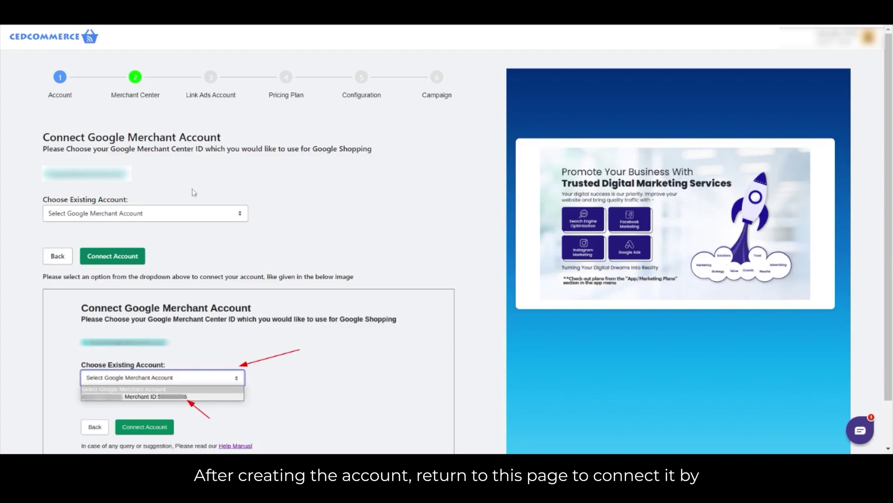
left_click(151, 217)
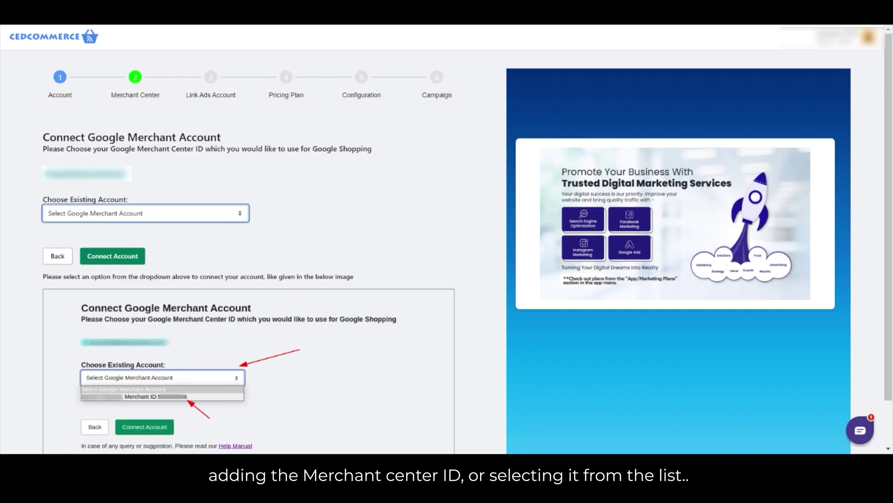
key("Down")
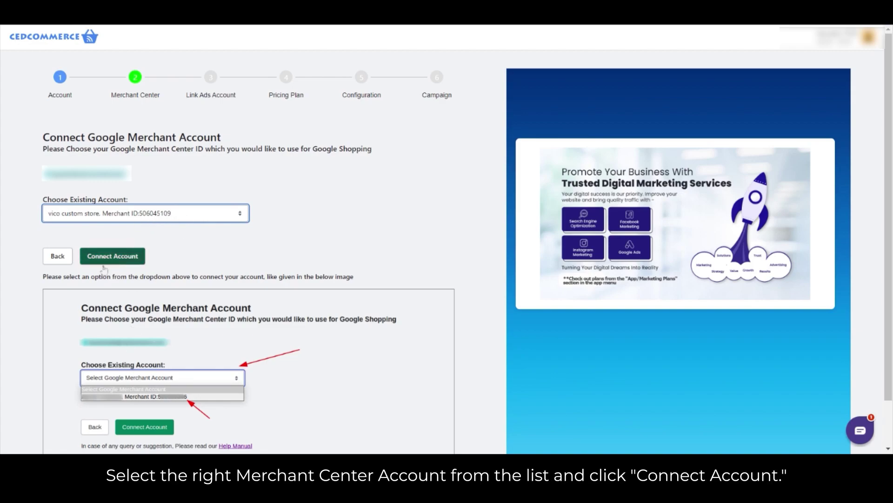
left_click(119, 260)
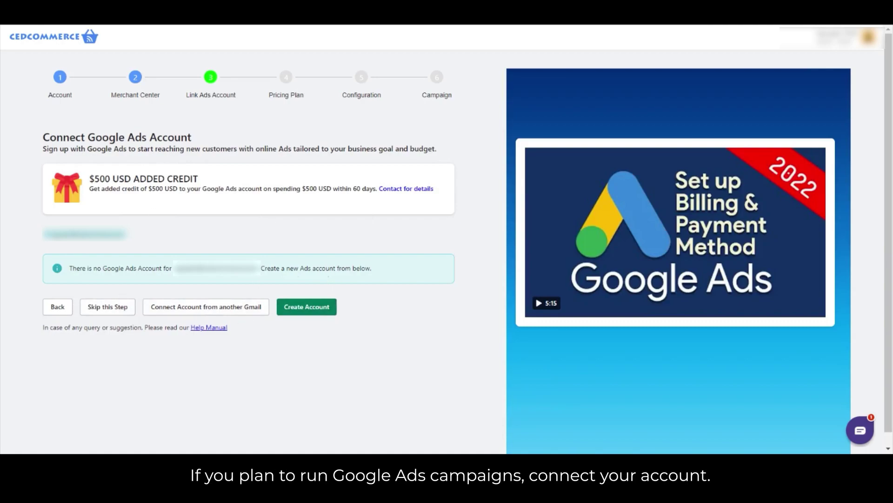
Skip linking a Google Ads account.
double_click(190, 269)
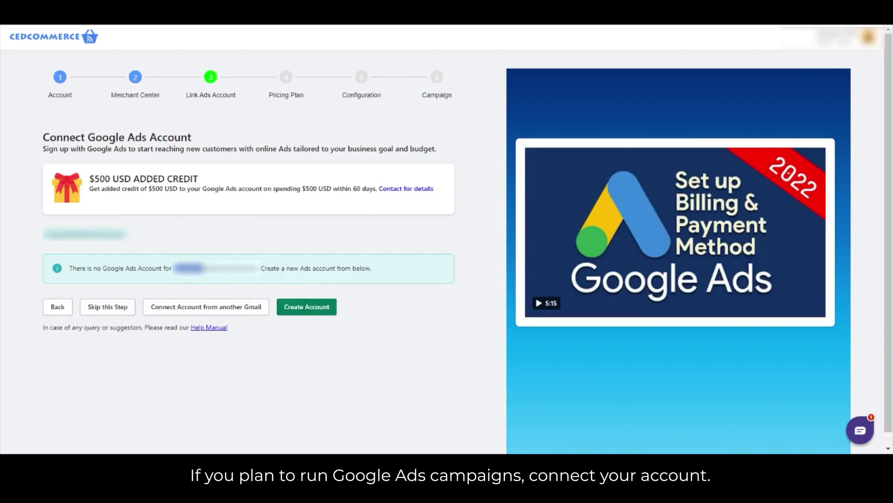
left_click_drag(203, 268, 224, 288)
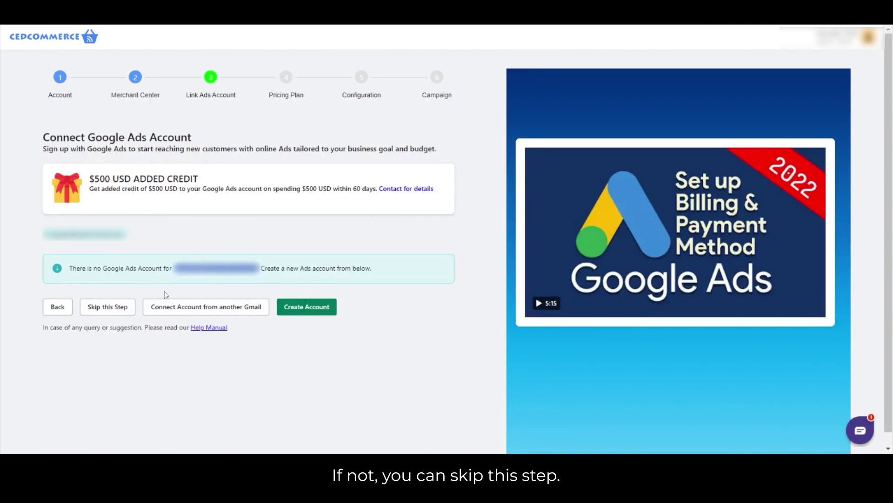
left_click(116, 312)
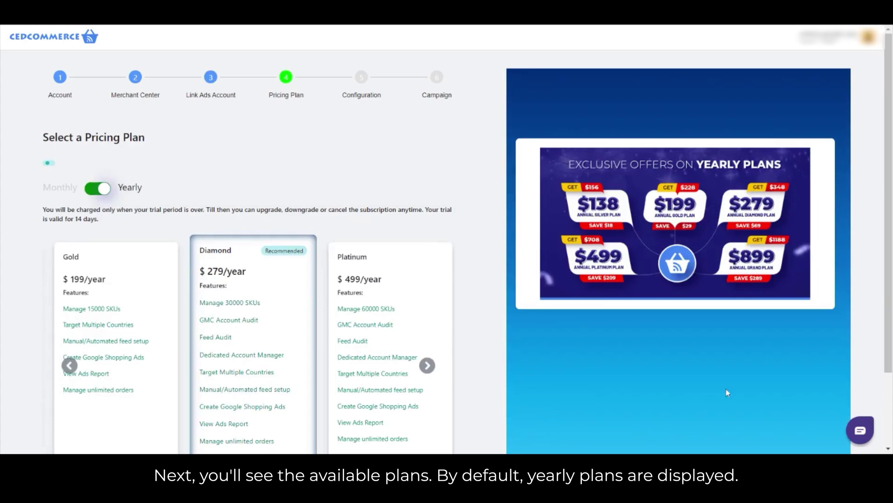
Browse the plan carousel, switch to Monthly pricing, and settle on the All Time Free plan.
scroll(225, 169, "down", 1)
scroll(225, 169, "down", 2)
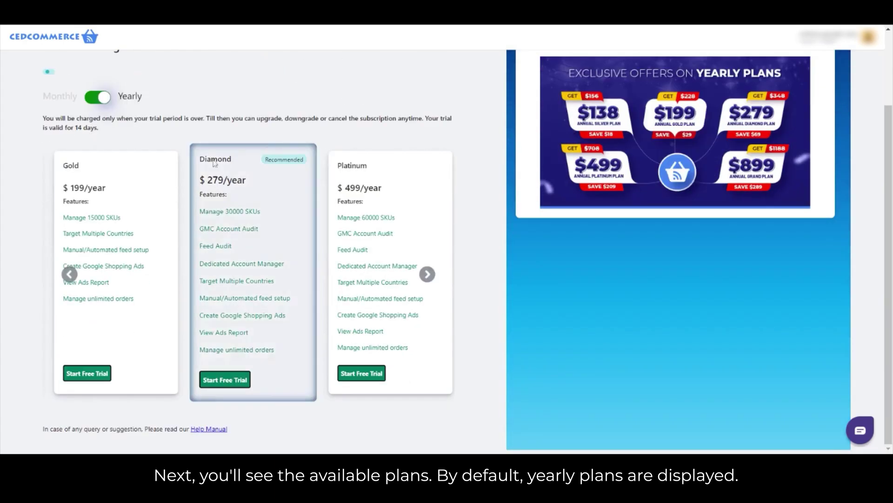
left_click(428, 275)
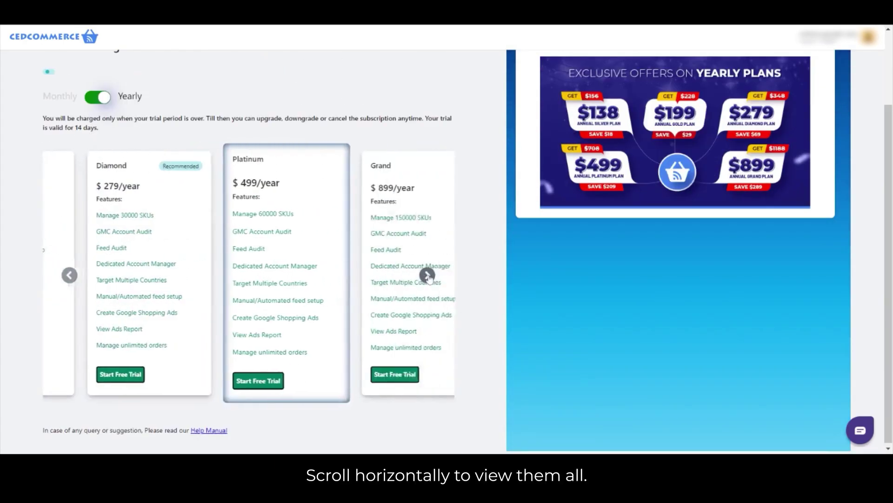
left_click(427, 274)
left_click(427, 275)
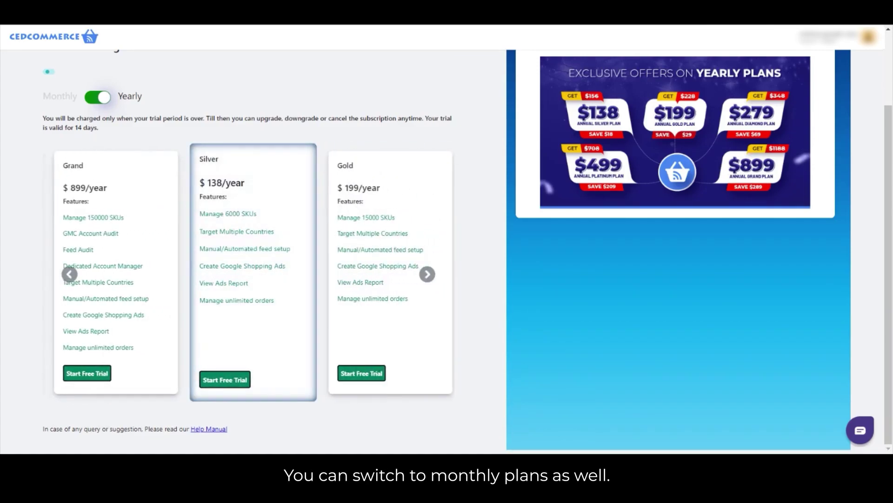
left_click(97, 97)
left_click(427, 274)
left_click(426, 273)
left_click(426, 274)
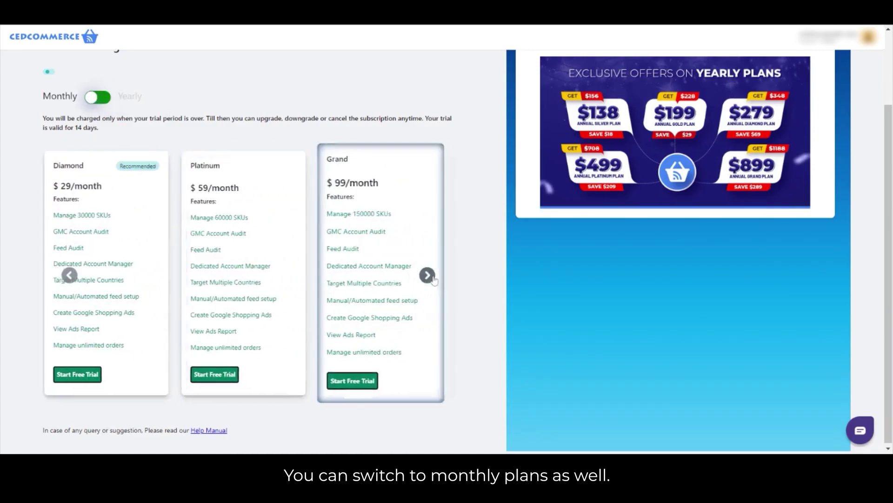
left_click(426, 273)
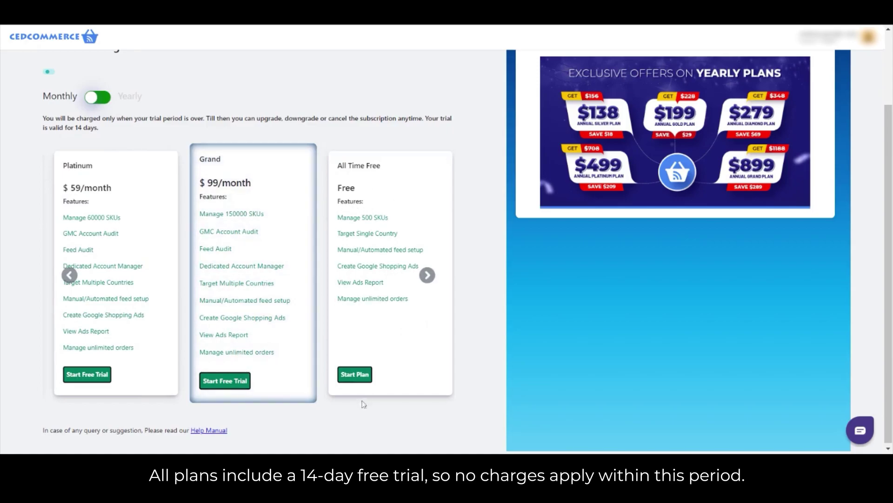
scroll(292, 313, "up", 2)
scroll(292, 313, "down", 2)
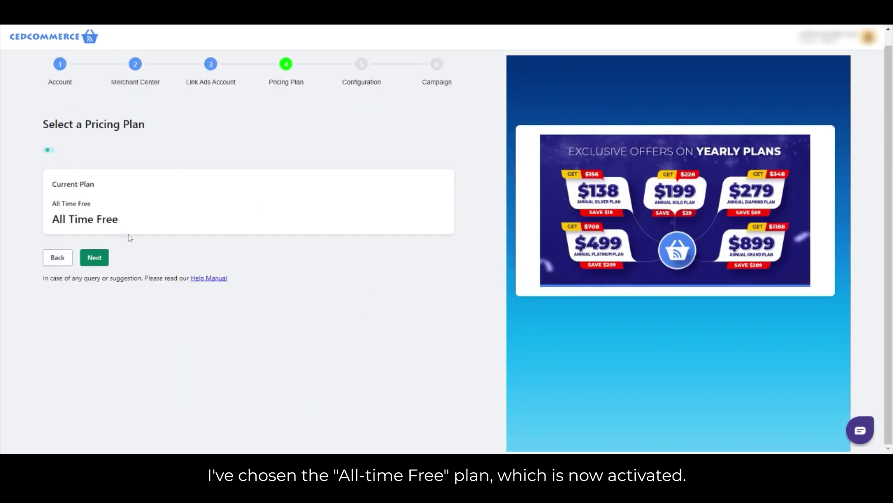
Submit the default configuration with All Variants, leaving Custom Item ID unchanged.
left_click(94, 257)
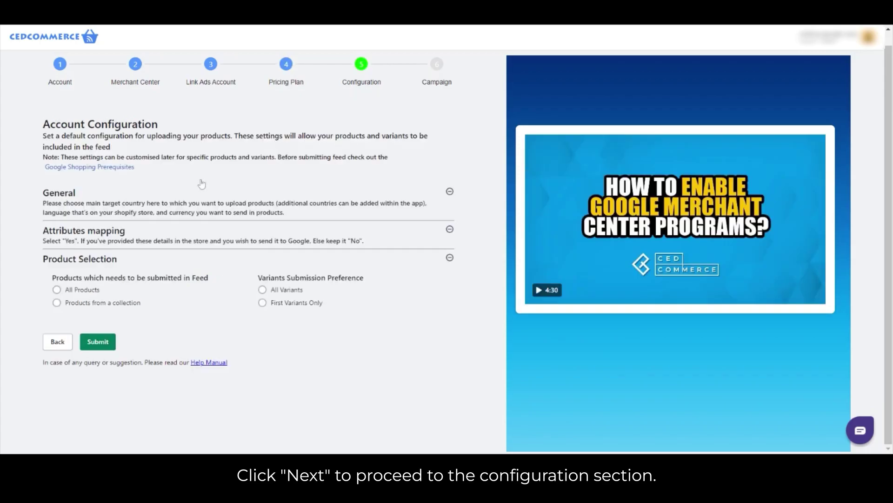
scroll(447, 242, "up", 1)
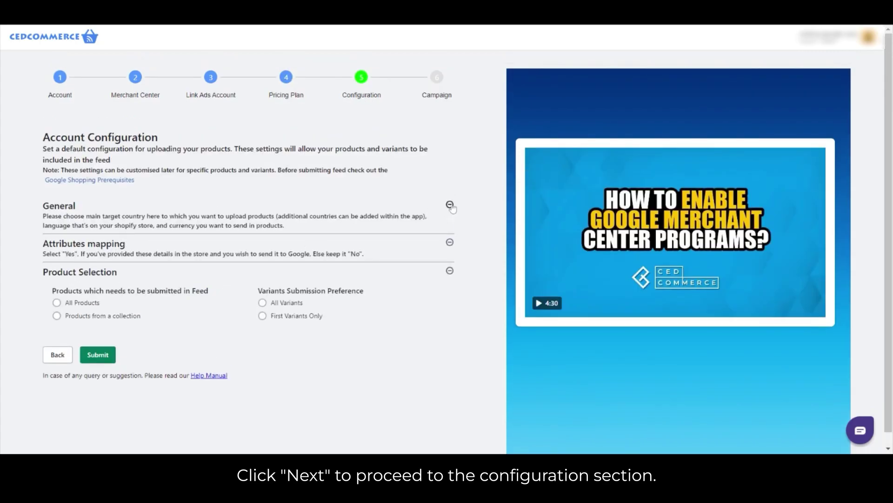
scroll(682, 362, "down", 1)
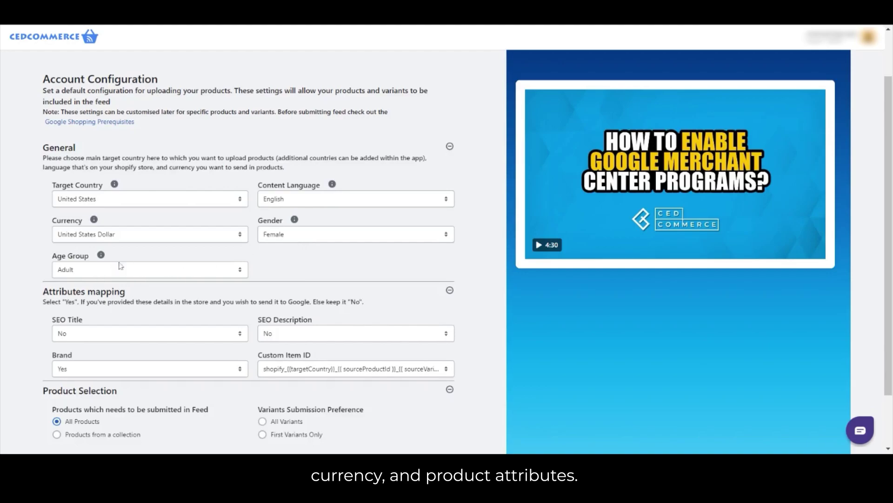
scroll(207, 208, "down", 2)
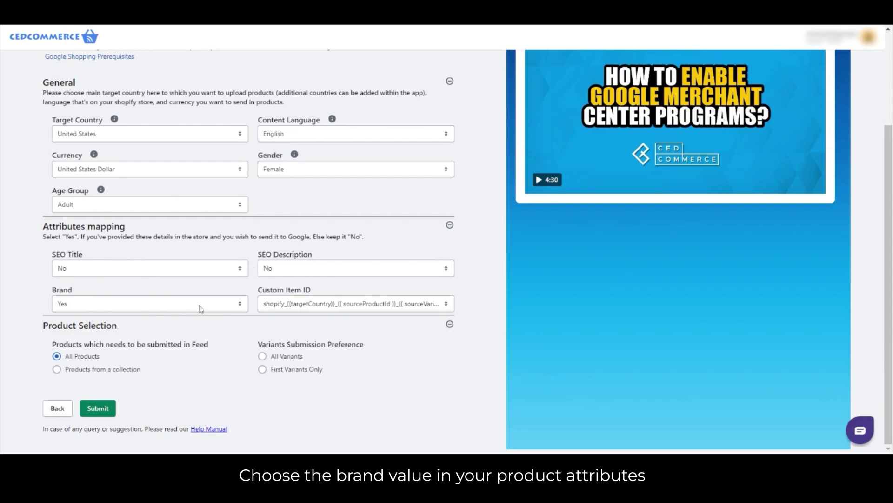
left_click(337, 305)
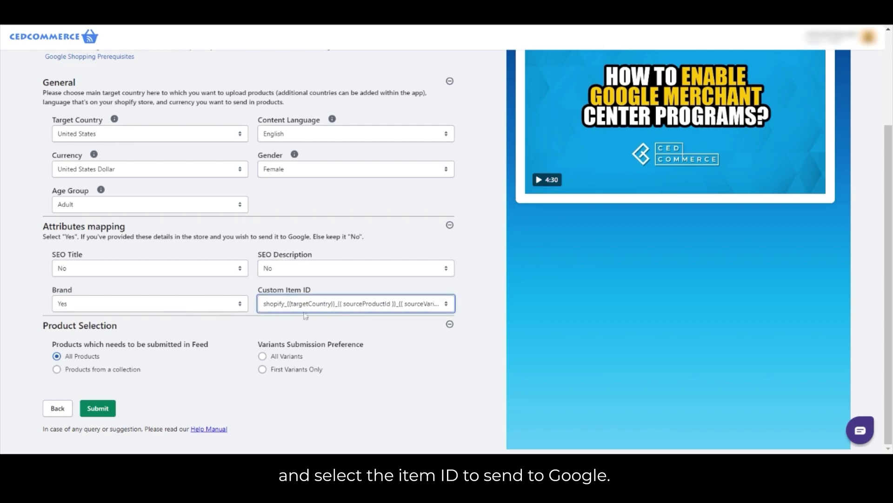
left_click(248, 339)
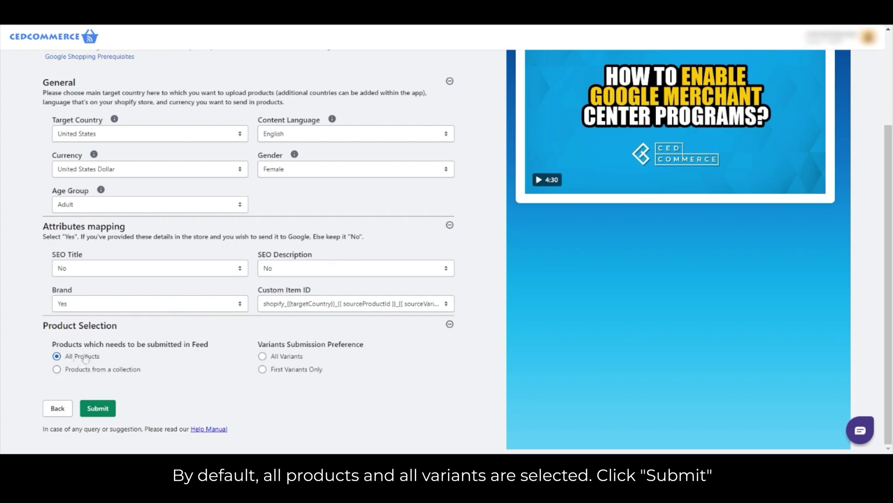
left_click(262, 356)
left_click(97, 408)
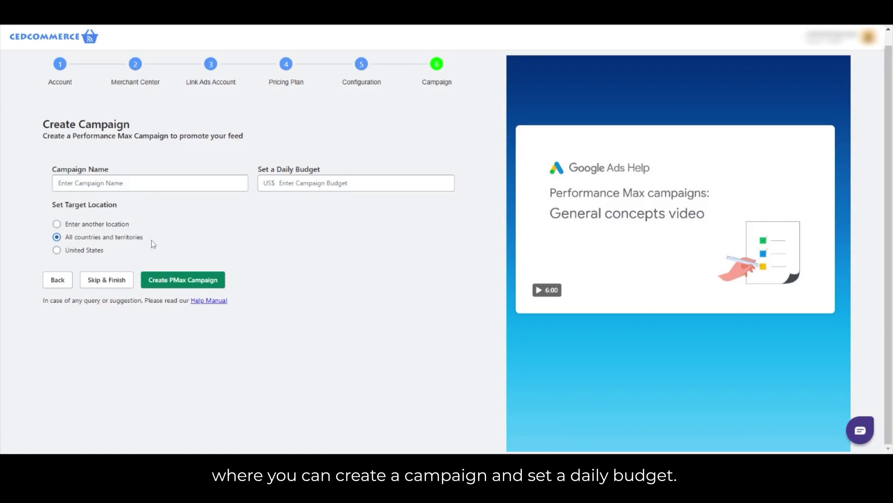
Finish setup without a campaign and check the still-empty Manage Products list.
left_click(104, 288)
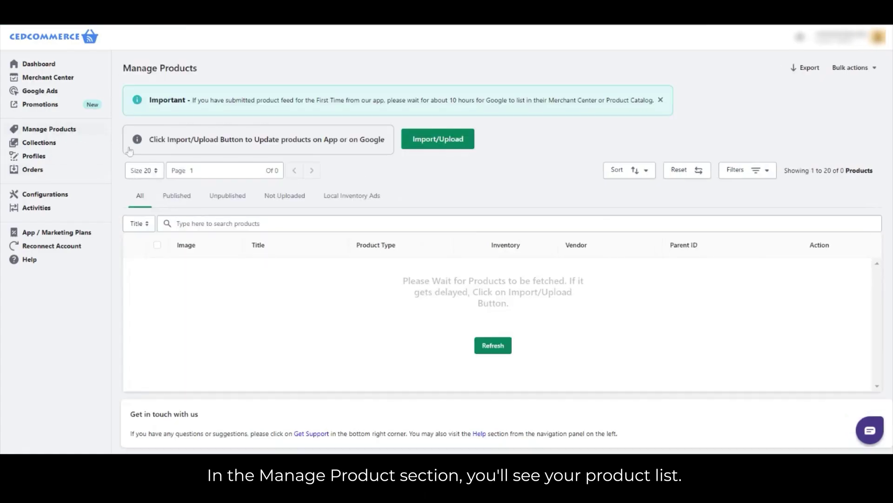
scroll(317, 294, "down", 3)
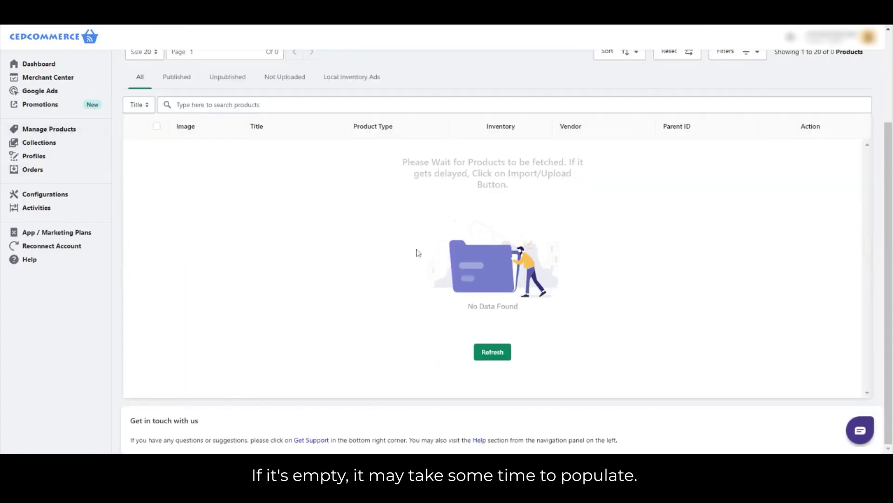
scroll(506, 245, "up", 3)
scroll(377, 267, "down", 3)
scroll(383, 264, "up", 3)
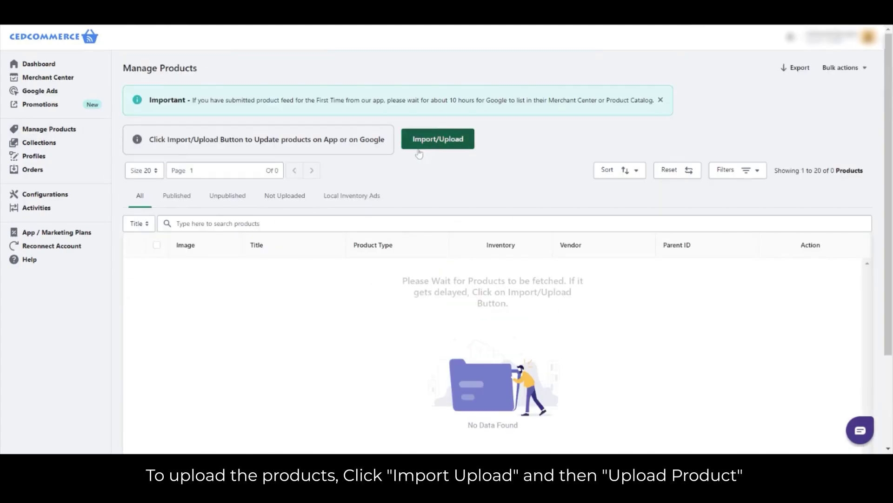
Open the Upload Products by profile dialog, then close it.
left_click(443, 141)
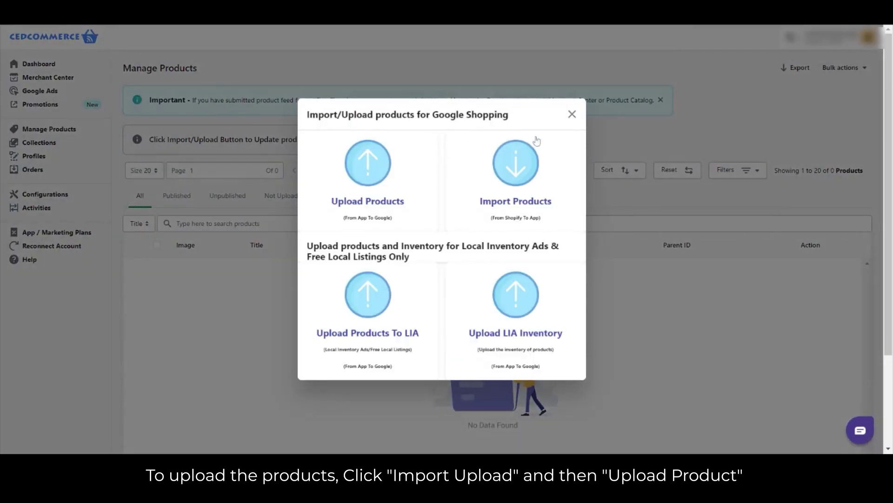
left_click(371, 208)
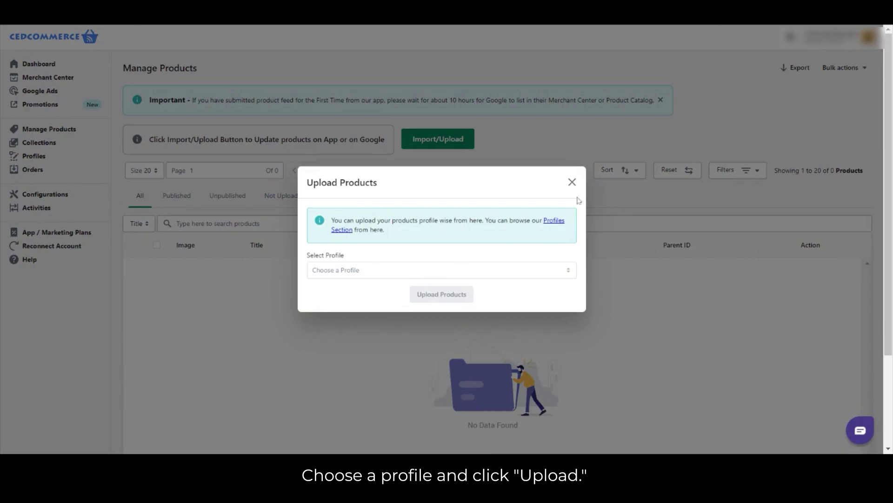
left_click(572, 181)
left_click(573, 114)
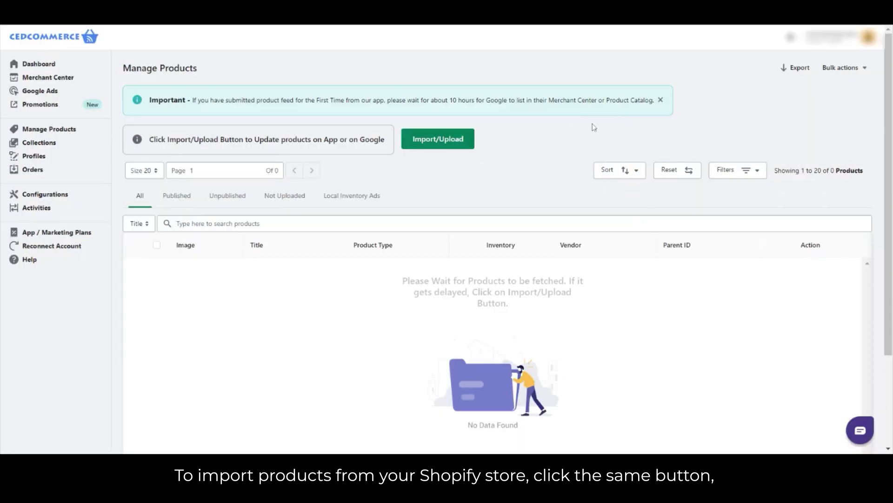
Import products from Shopify and proceed with the import.
left_click(468, 145)
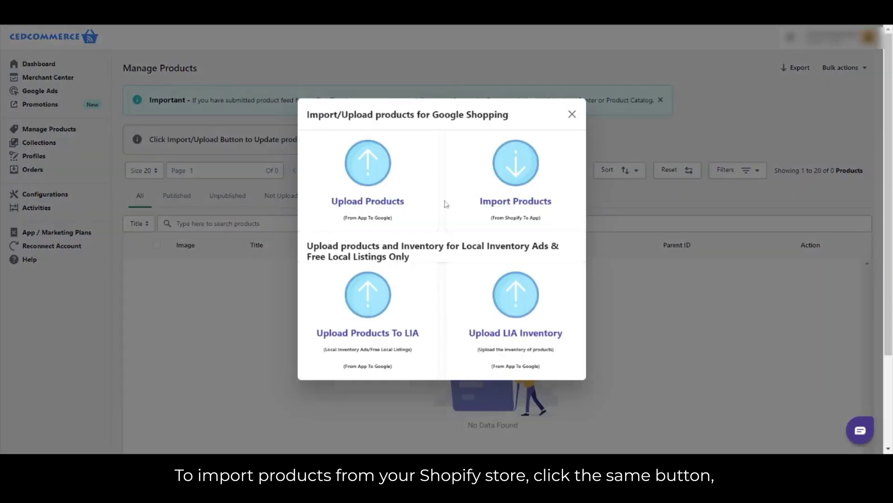
left_click(515, 202)
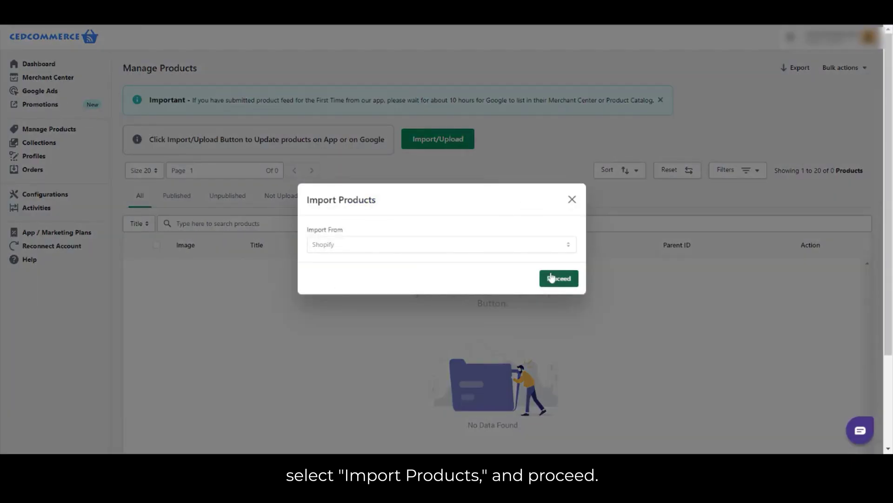
left_click(572, 199)
left_click(569, 116)
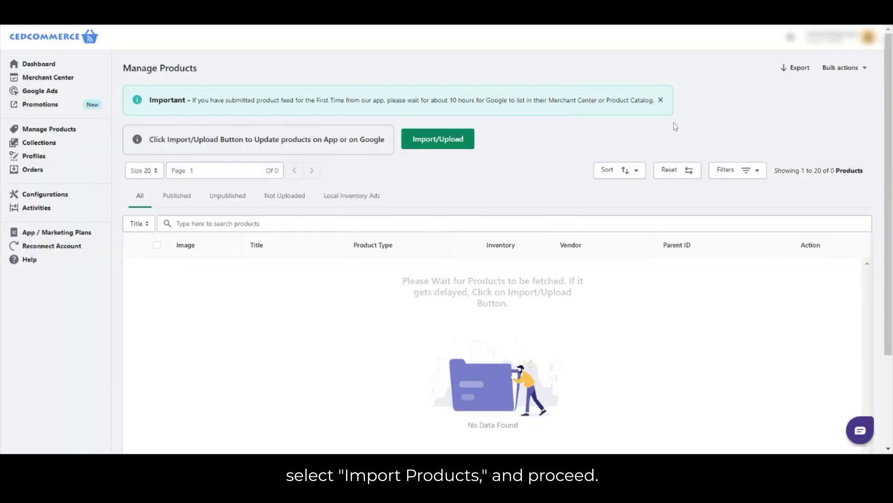
left_click(796, 68)
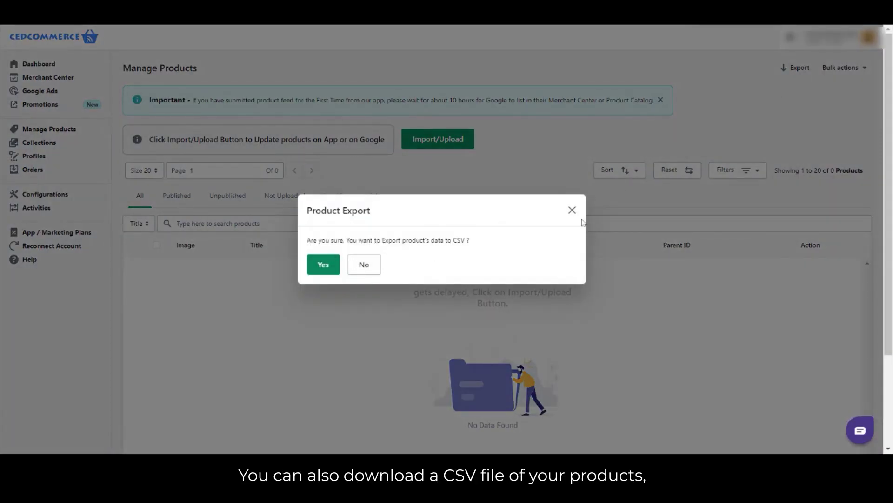
left_click(572, 210)
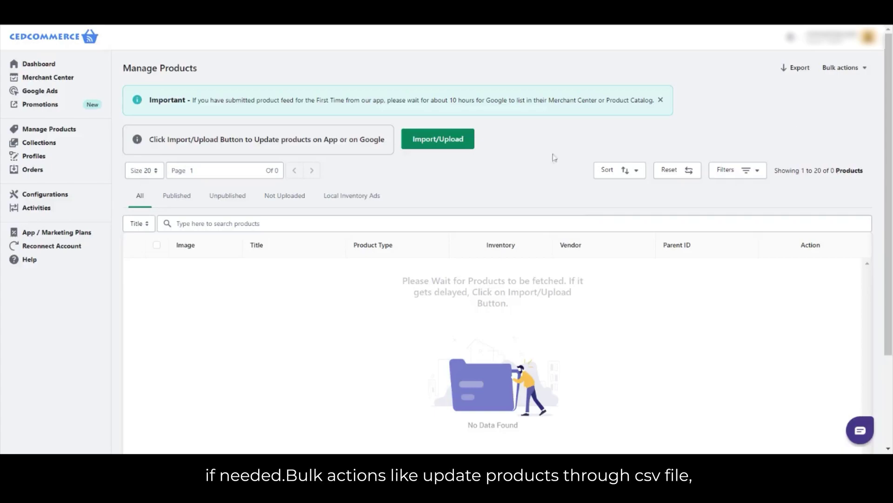
left_click(853, 74)
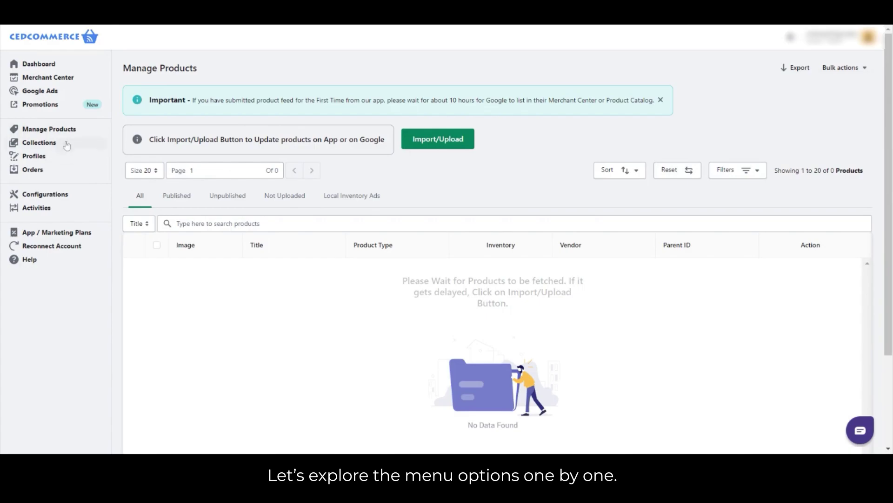
Review the dashboard charts and set Products Status to Free Listings/BE.
left_click(65, 64)
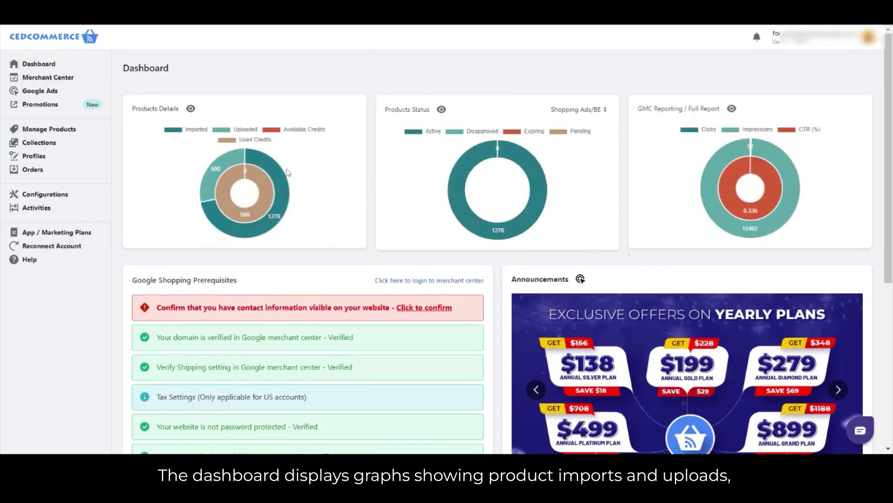
mouse_move(258, 175)
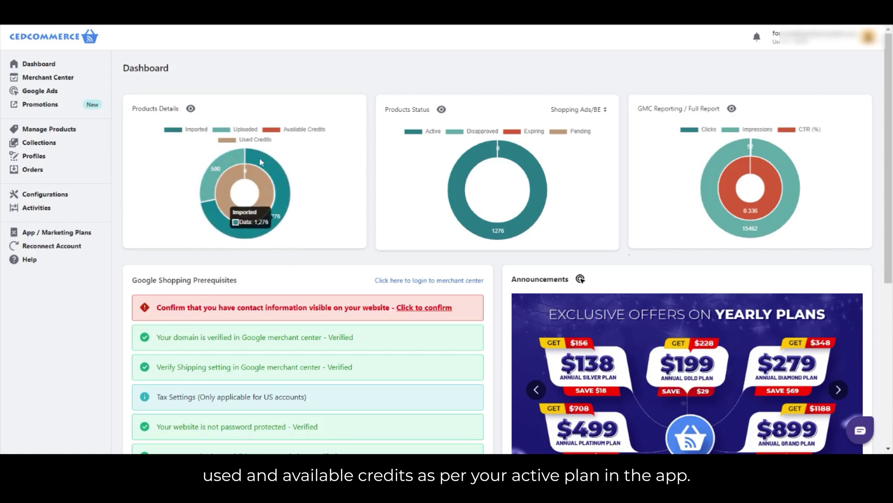
mouse_move(221, 189)
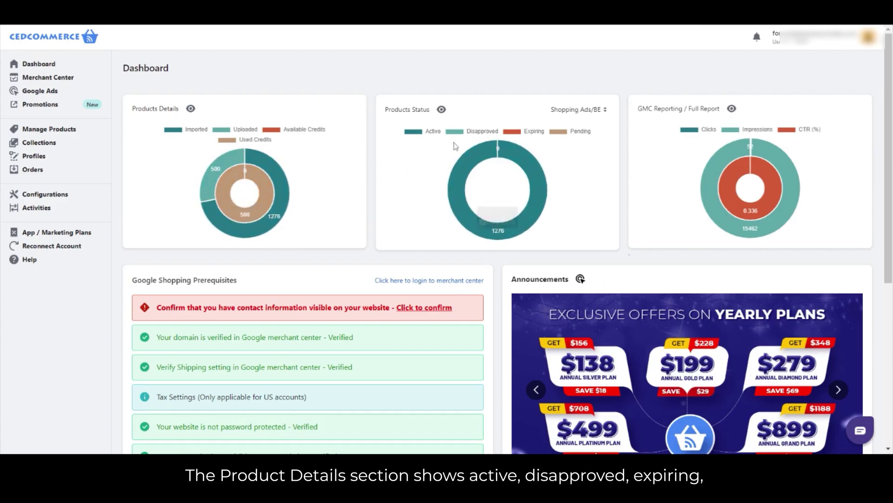
mouse_move(498, 242)
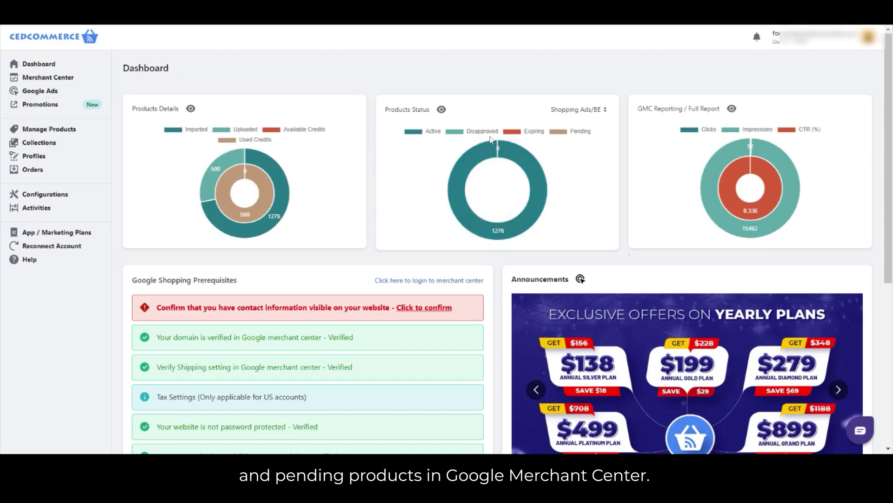
left_click(579, 110)
left_click(580, 128)
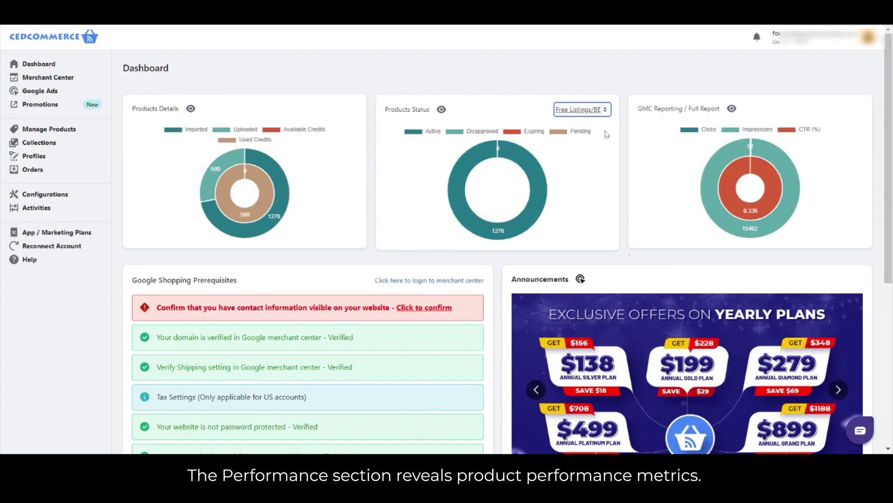
mouse_move(755, 157)
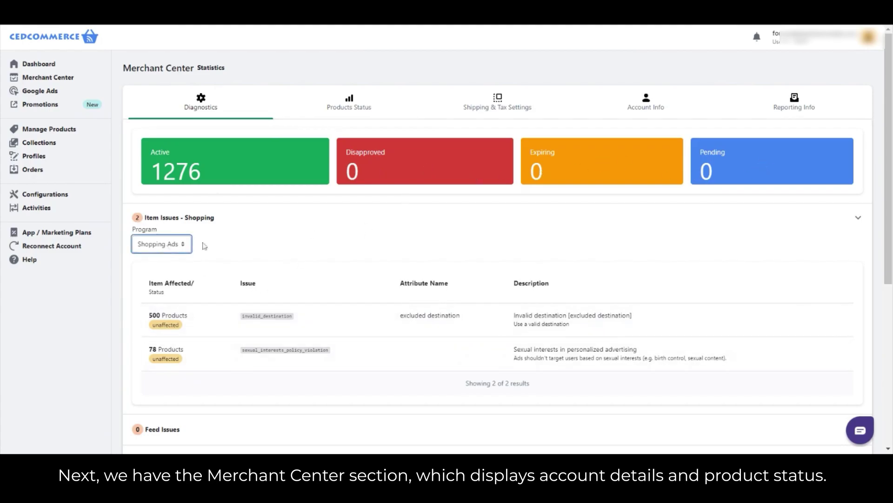
Check per-product statuses and the first product's status details, then view Reporting Info.
scroll(391, 152, "down", 2)
scroll(401, 140, "up", 2)
left_click(416, 112)
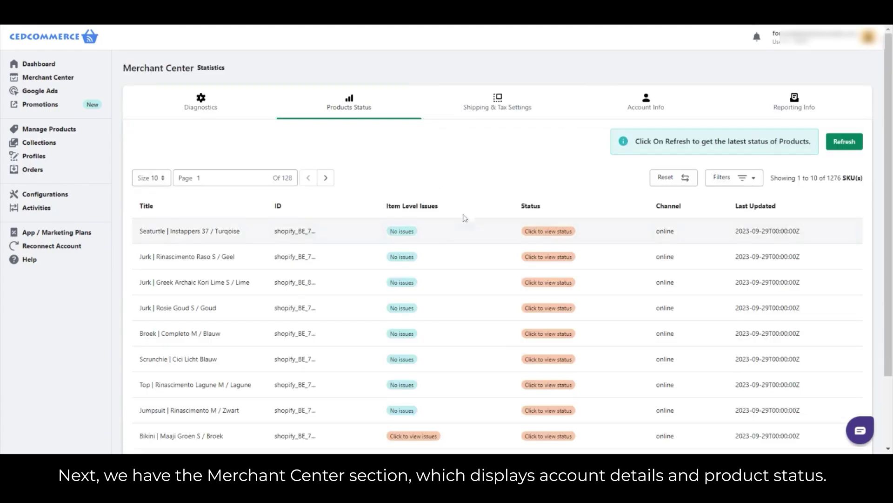
left_click(556, 232)
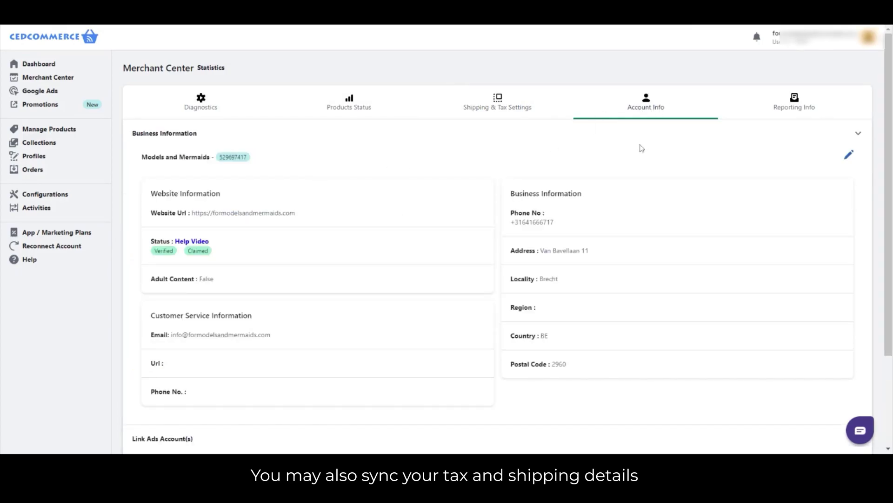
scroll(349, 233, "down", 1)
scroll(396, 298, "up", 1)
left_click(796, 107)
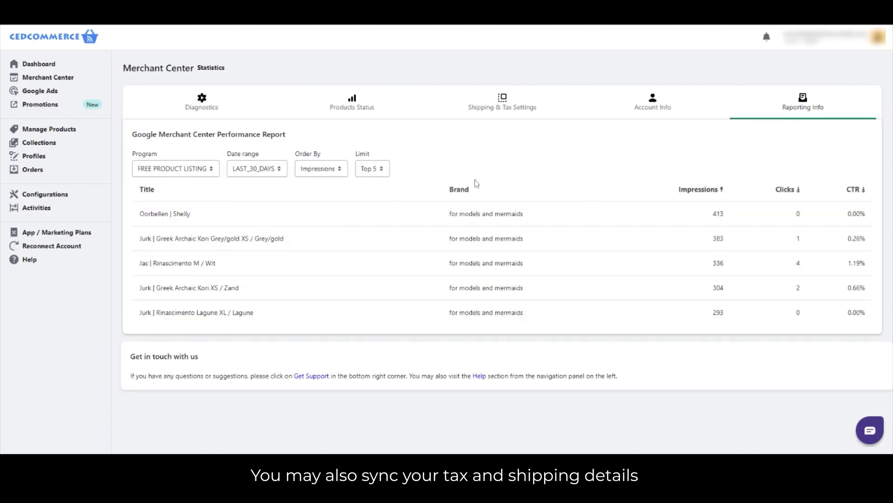
Look at the Google Ads linked account ID, then return to Manage Products.
left_click(40, 91)
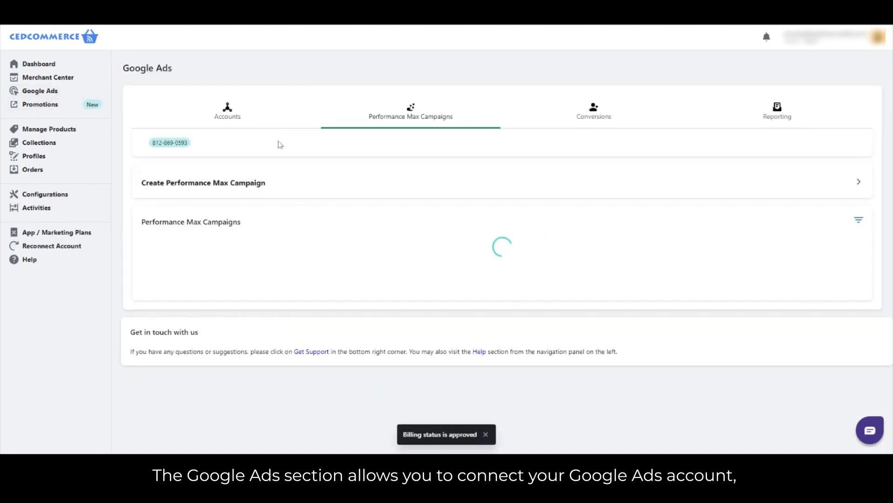
double_click(166, 226)
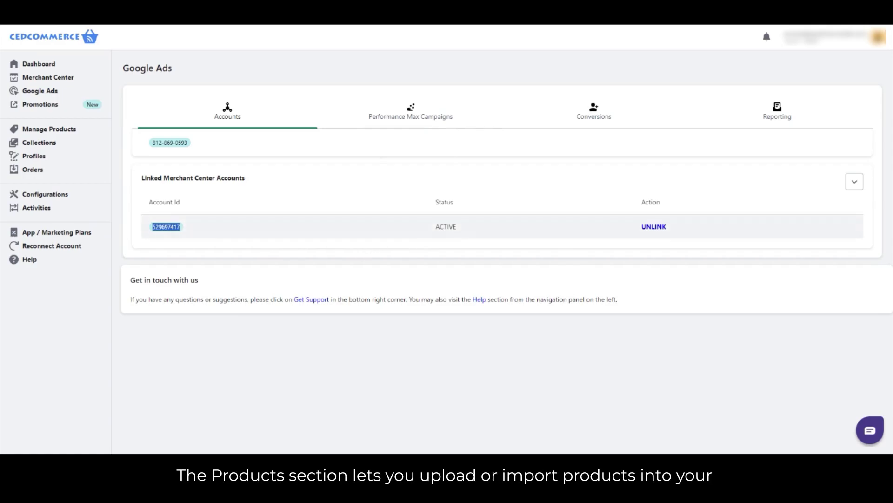
left_click(49, 129)
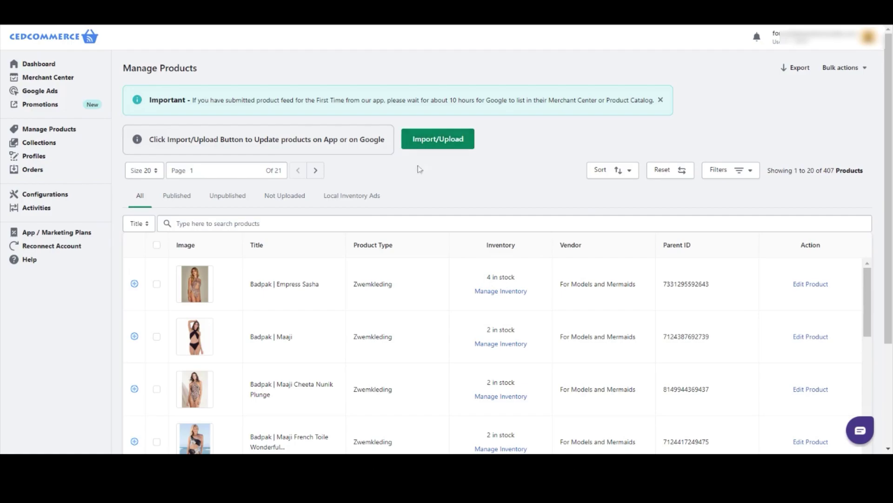
Scroll past the products and open the Collections page listing 43 fetched Shopify collections.
scroll(309, 190, "down", 3)
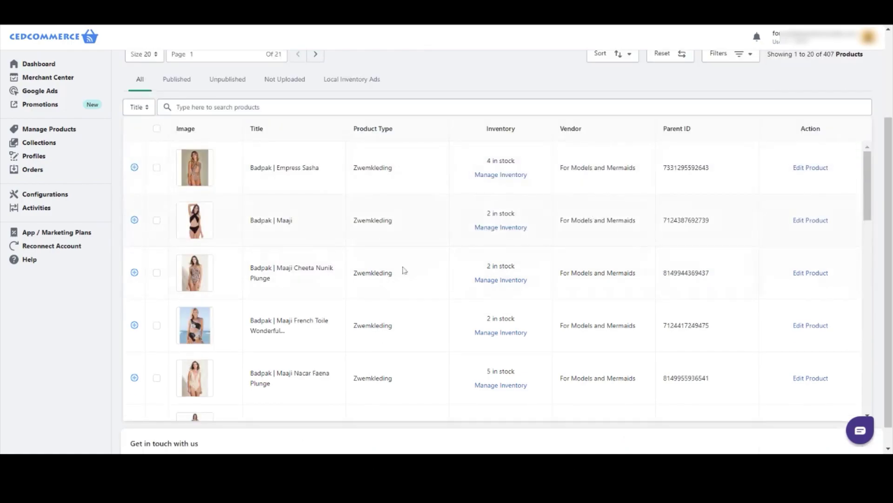
left_click(39, 142)
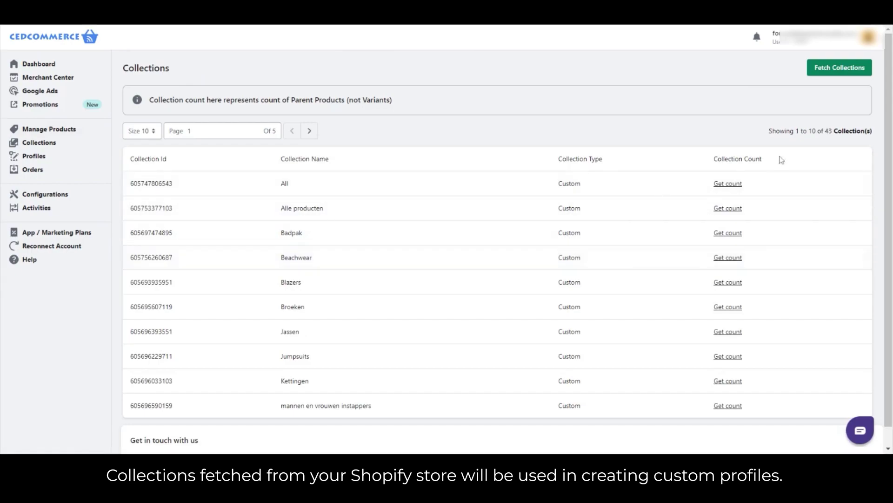
Get the product count for the All collection, then open the Profiles list showing the Default Profile.
left_click(727, 183)
left_click(65, 162)
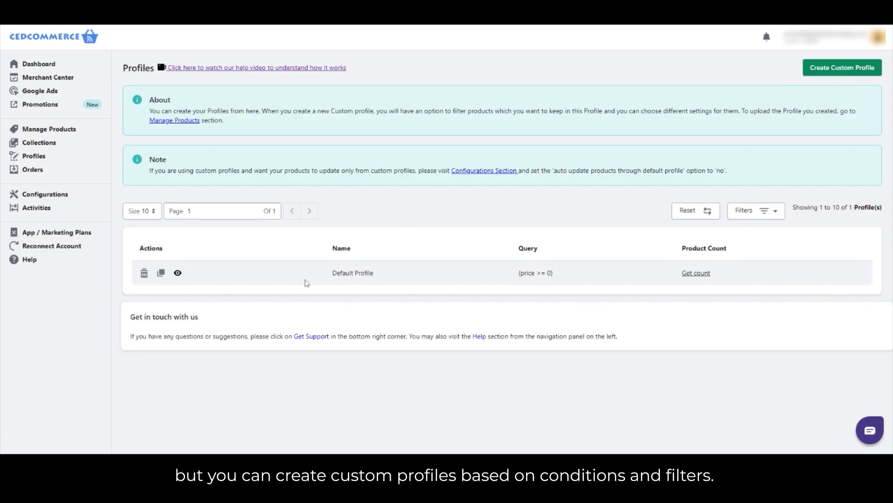
Start a new custom profile named 'Price greater than 0' and save the name.
left_click(829, 70)
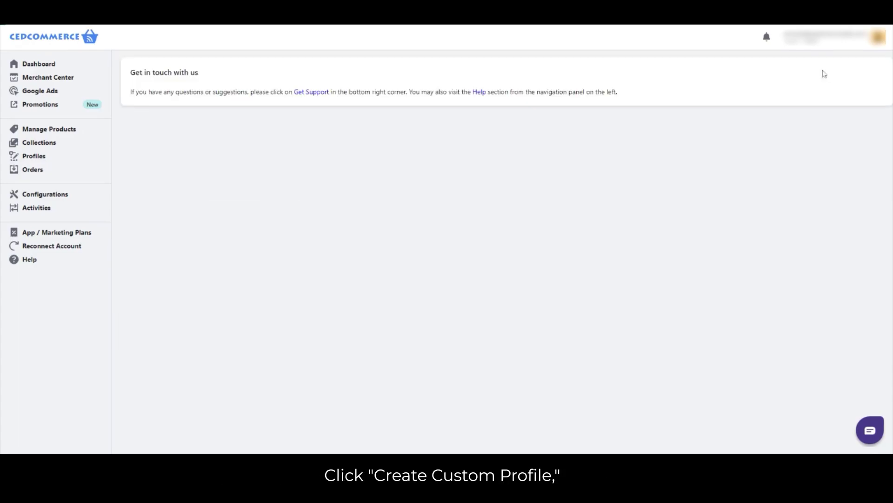
type("Price greater than 0")
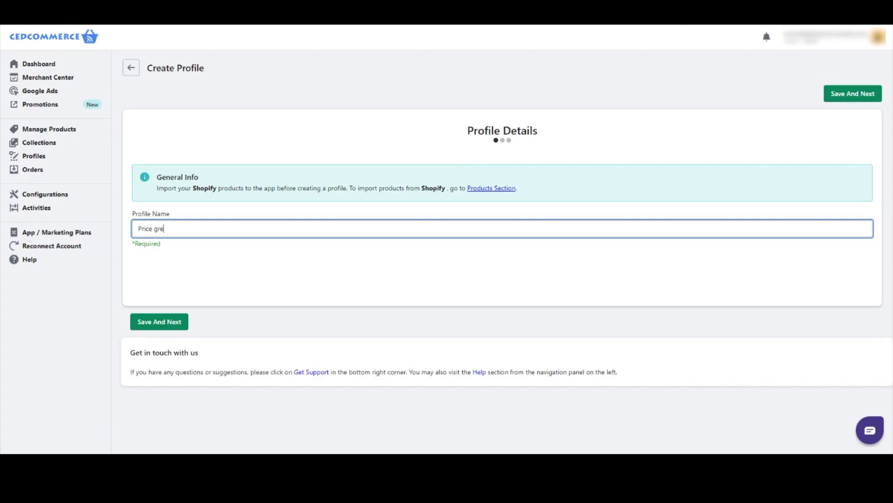
left_click(853, 94)
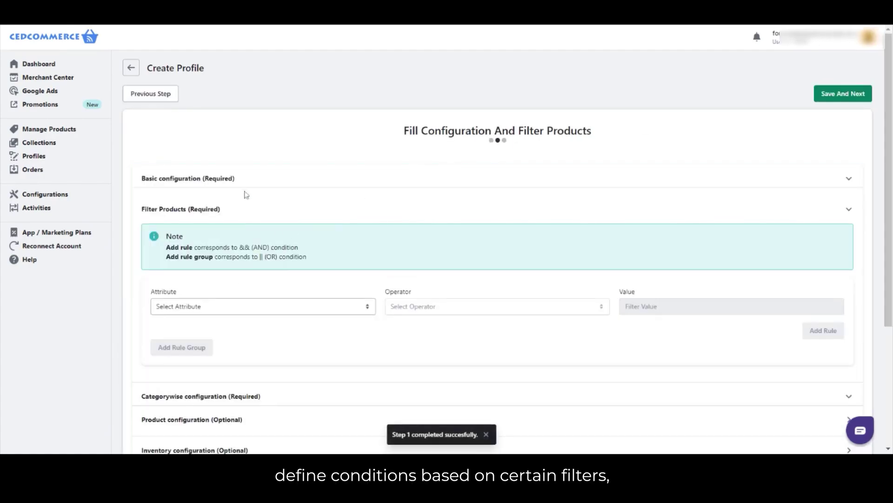
Set the basic configuration to United States Dollar currency with the Free Listings destination.
left_click(850, 179)
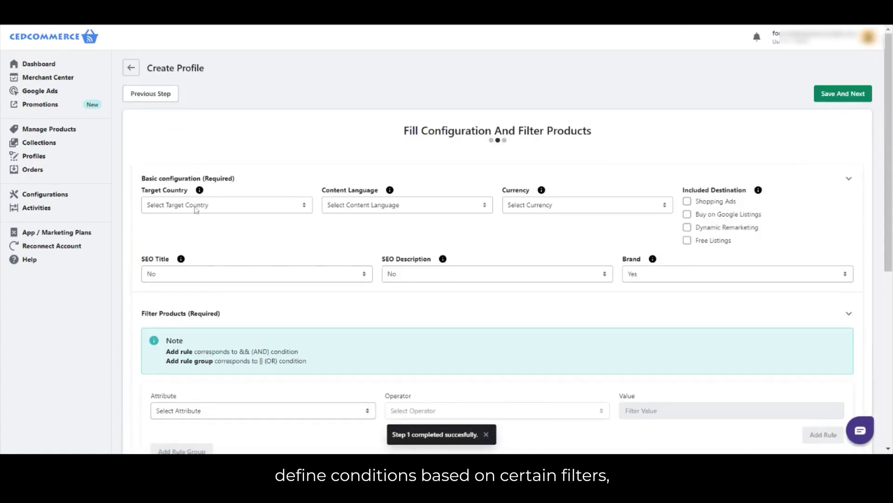
left_click(577, 236)
left_click(687, 240)
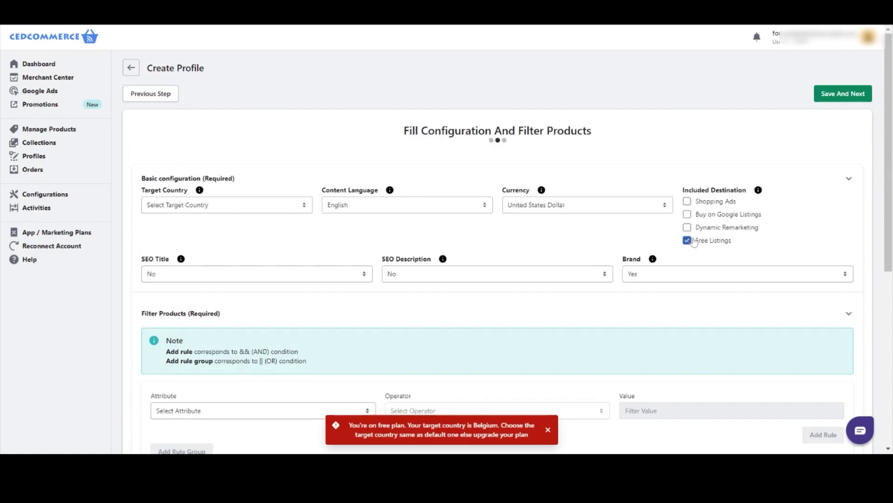
scroll(251, 224, "down", 1)
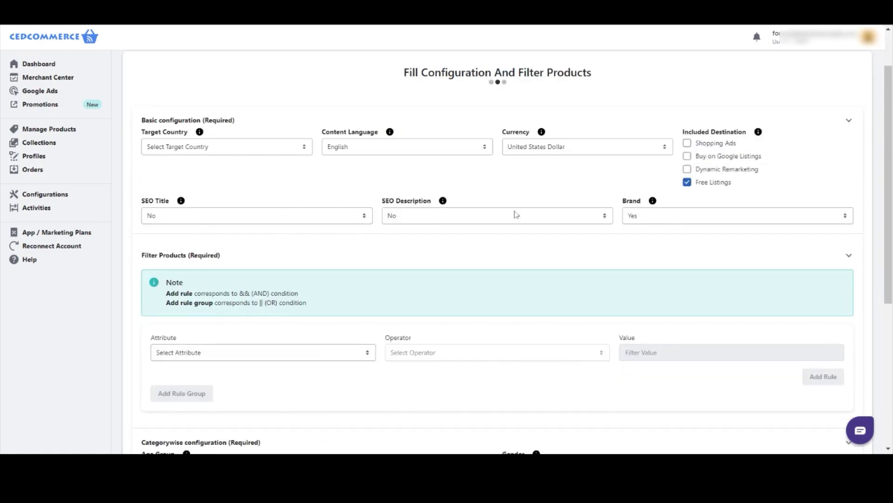
scroll(221, 185, "down", 3)
Add a Price Greater Than 0 rule and check how many products it selects.
left_click(221, 178)
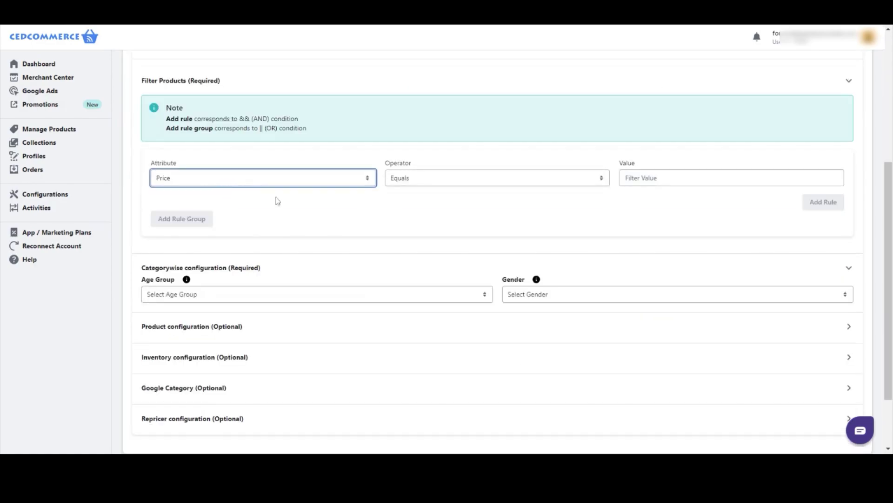
left_click(409, 182)
left_click(411, 200)
left_click(627, 177)
type("0")
left_click(172, 304)
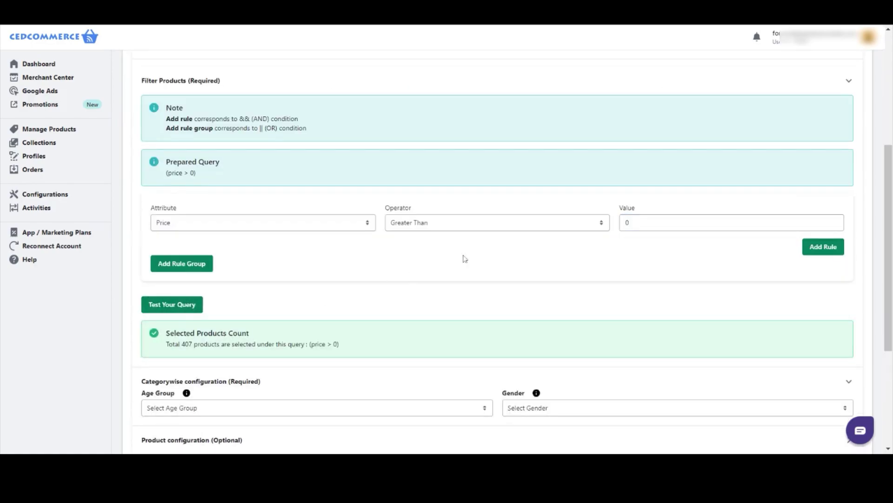
left_click(197, 224)
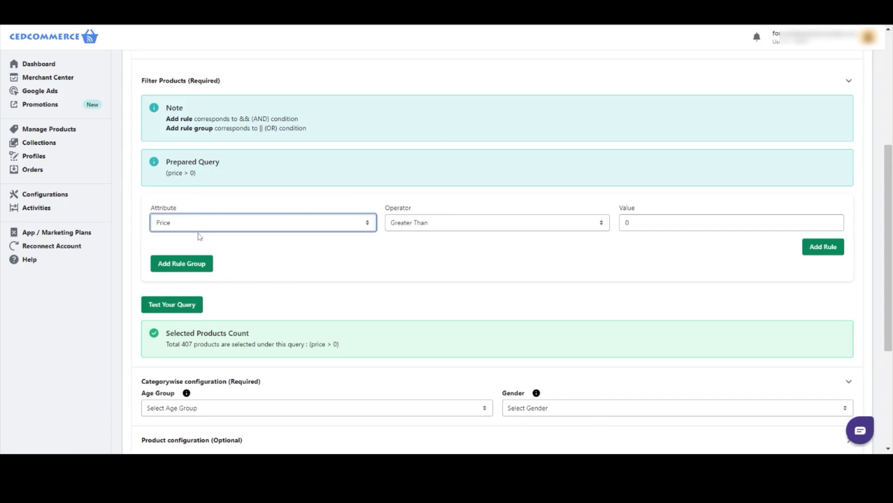
Change the rule to Collections = Broeken and confirm it selects 22 products.
left_click(223, 343)
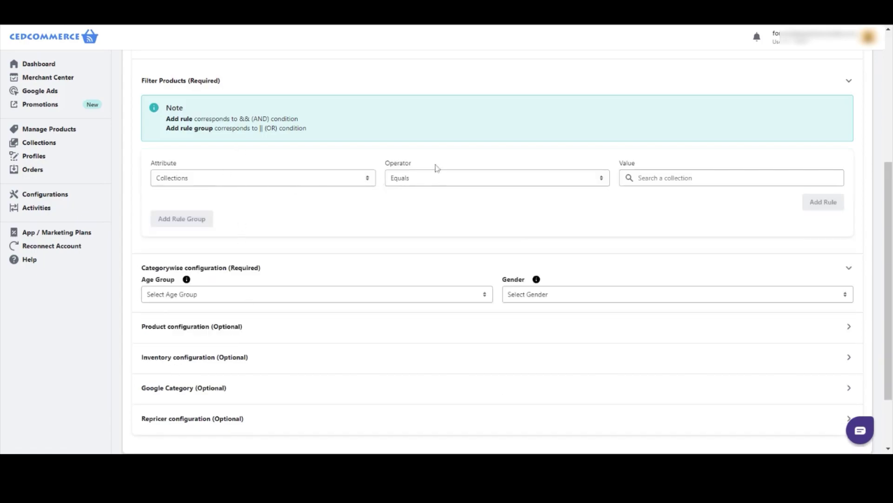
left_click(651, 178)
left_click(674, 295)
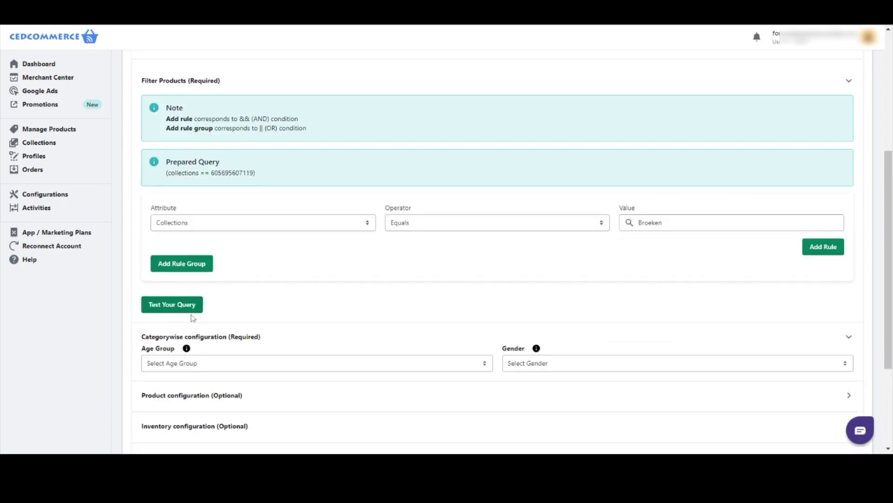
left_click(187, 300)
scroll(187, 300, "down", 1)
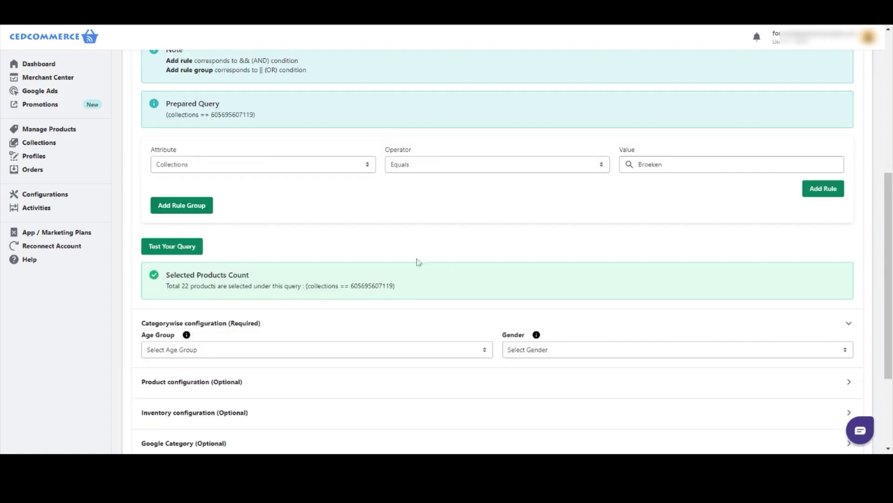
left_click(293, 170)
scroll(316, 205, "down", 2)
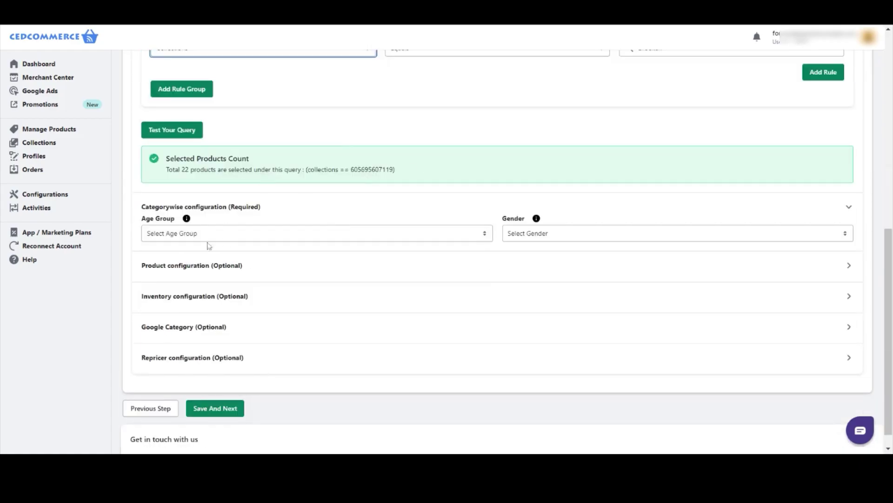
Set age group Adult, gender Unisex and a target country, then save and continue.
left_click(250, 235)
left_click(420, 273)
left_click(586, 235)
left_click(587, 279)
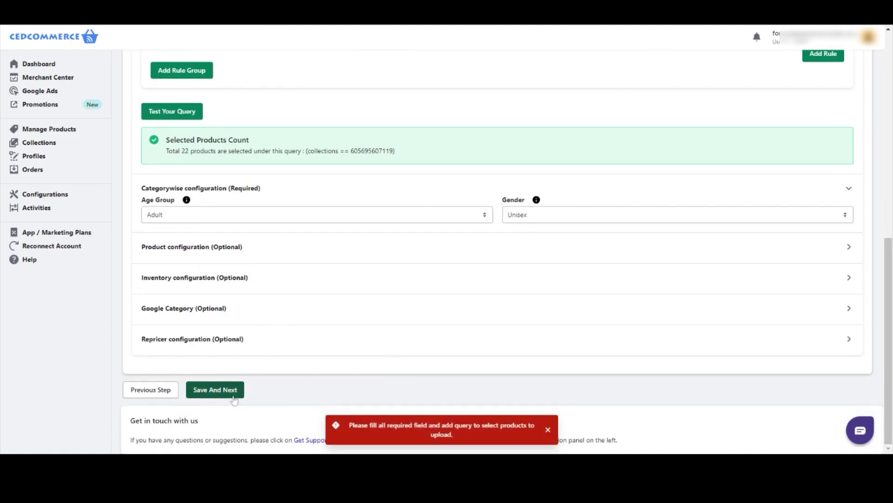
left_click(215, 391)
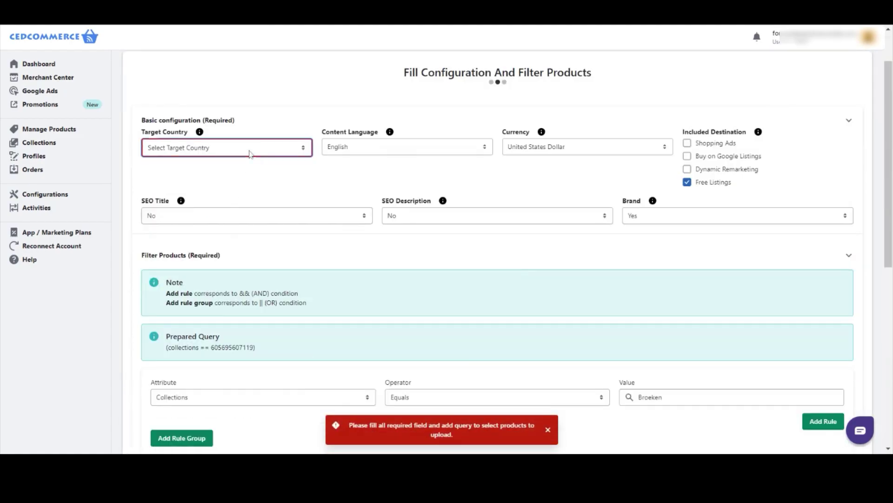
left_click(287, 153)
left_click(295, 179)
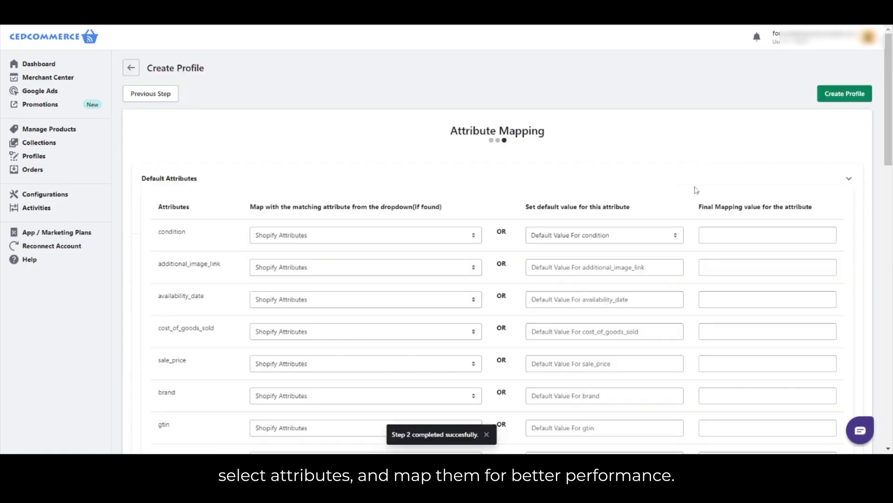
Map additional_image_link to Additional Images and brand to Vendor.
scroll(349, 176, "down", 3)
scroll(389, 184, "up", 2)
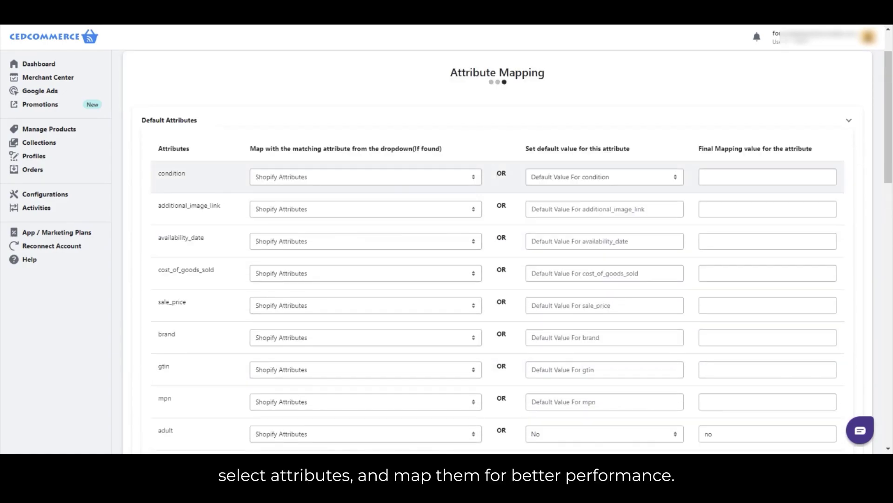
scroll(352, 199, "down", 1)
left_click(309, 150)
left_click(214, 222)
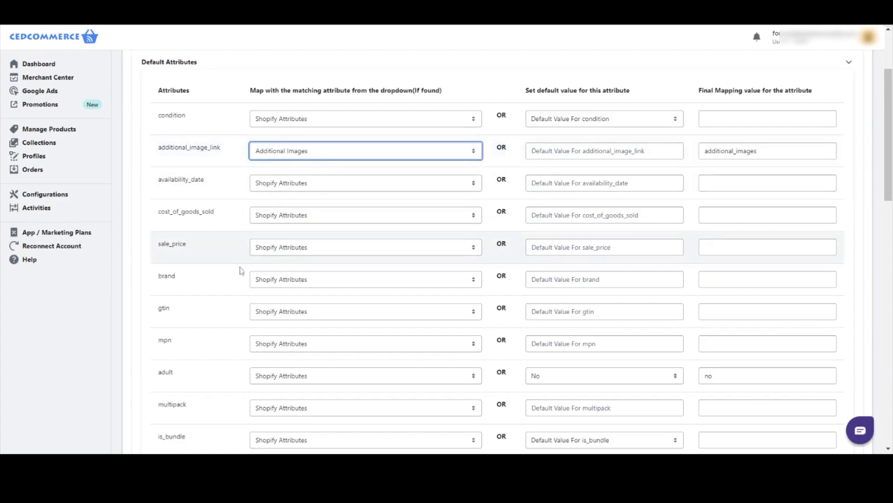
left_click(260, 279)
left_click(356, 284)
Map the mpn attribute to the Shopify SKU attribute.
left_click(594, 285)
scroll(220, 271, "down", 1)
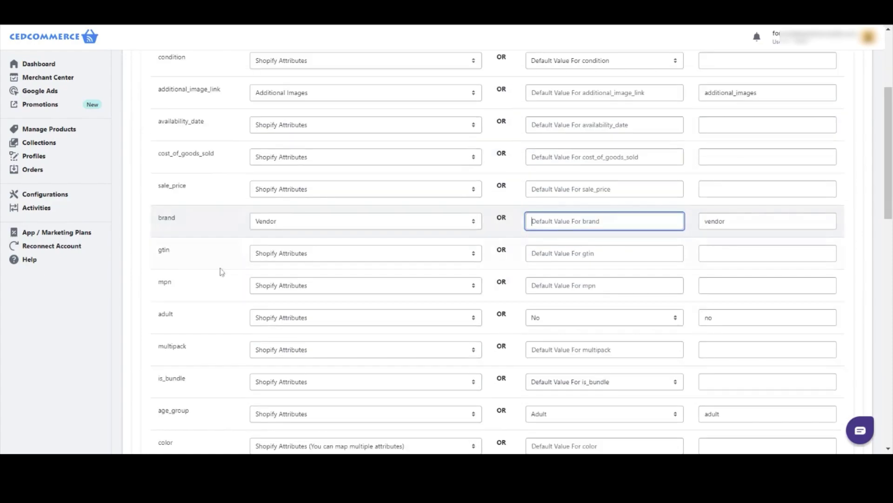
left_click(298, 287)
left_click(343, 254)
scroll(344, 253, "down", 3)
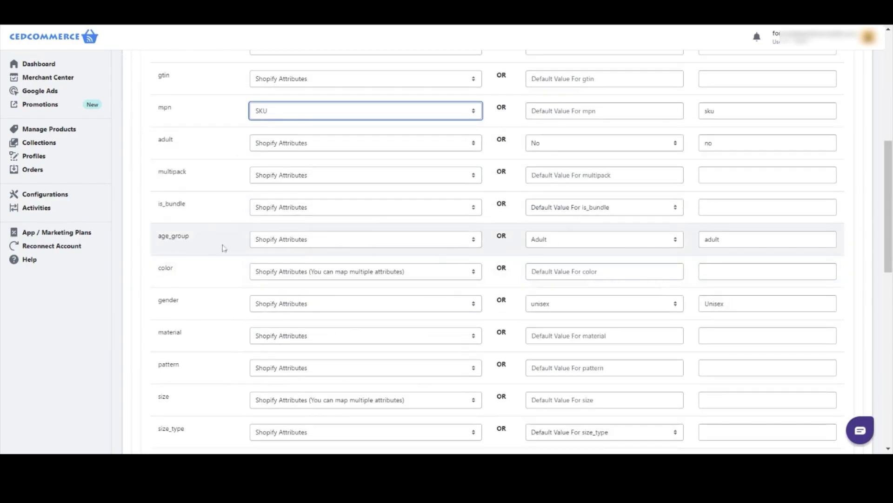
left_click(334, 272)
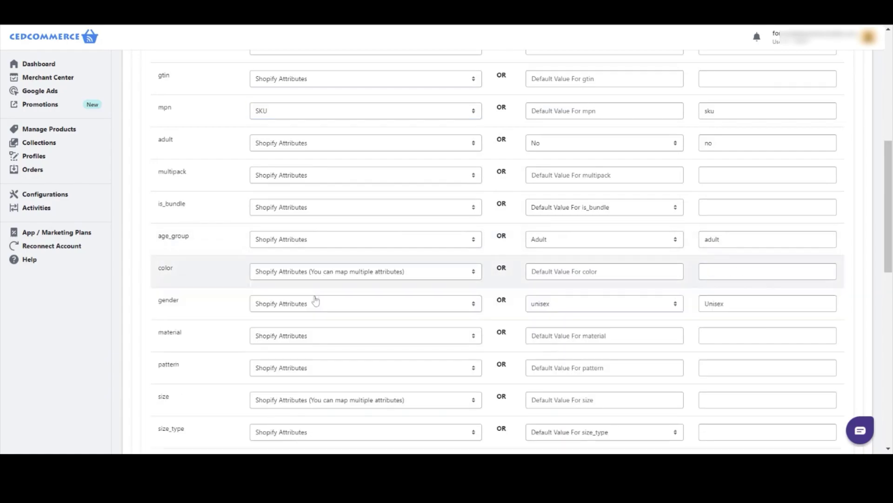
scroll(313, 299, "down", 10)
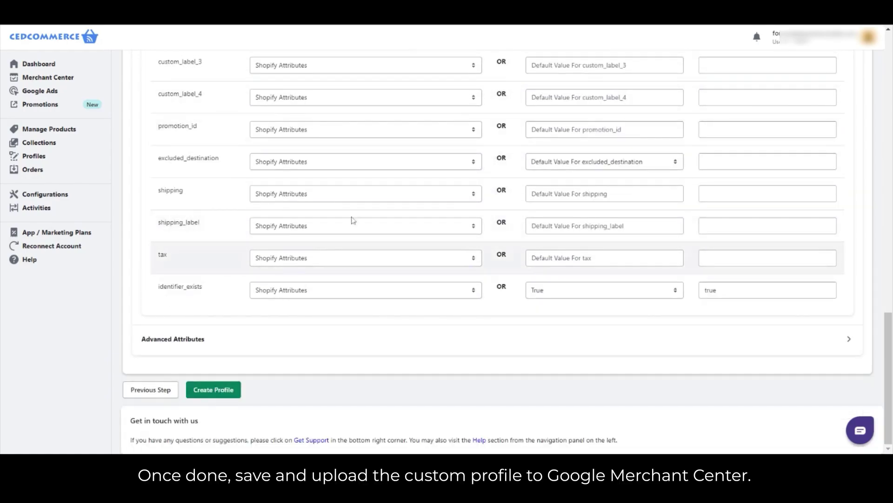
Create the Price greater than 0 profile and select it under Manage Products' Upload Products.
left_click(213, 390)
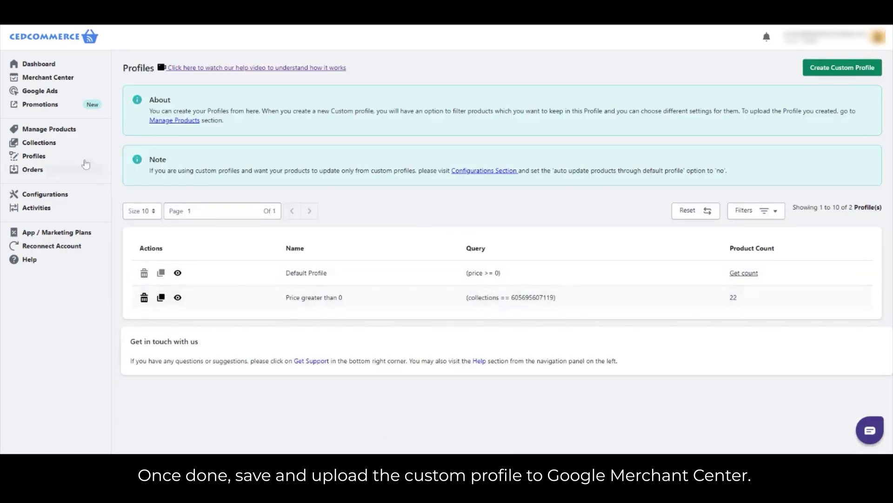
left_click(61, 131)
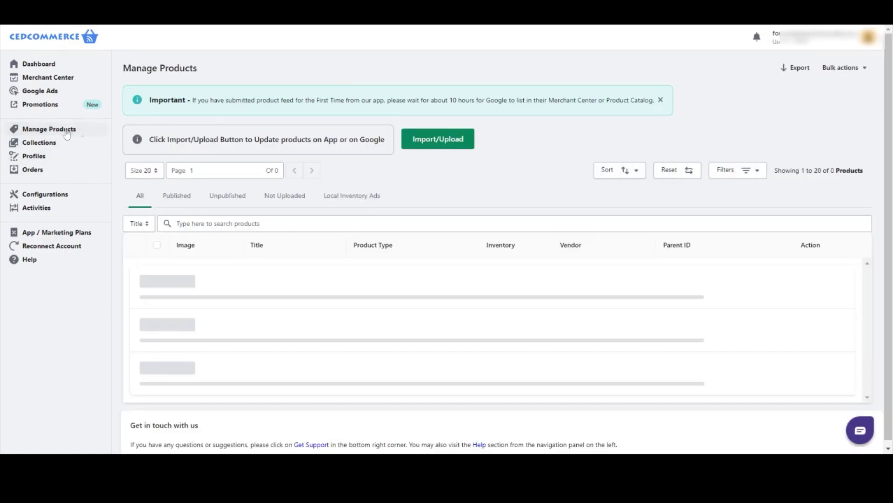
left_click(445, 138)
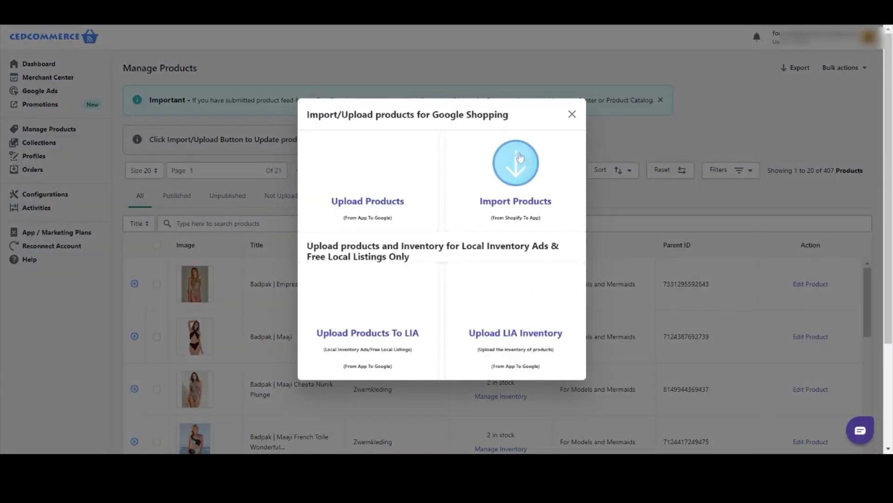
left_click(360, 201)
left_click(384, 273)
left_click(383, 300)
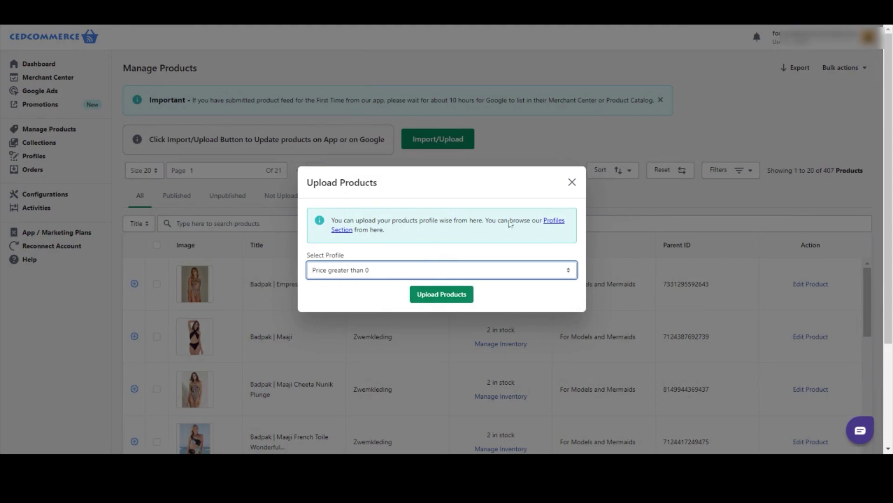
Close the upload dialogs, then open and close the live support chat.
left_click(572, 182)
left_click(572, 112)
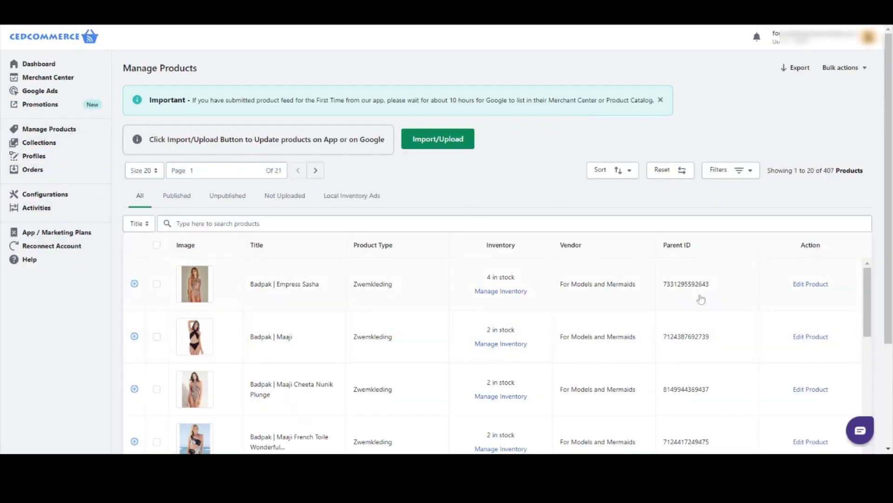
left_click(860, 430)
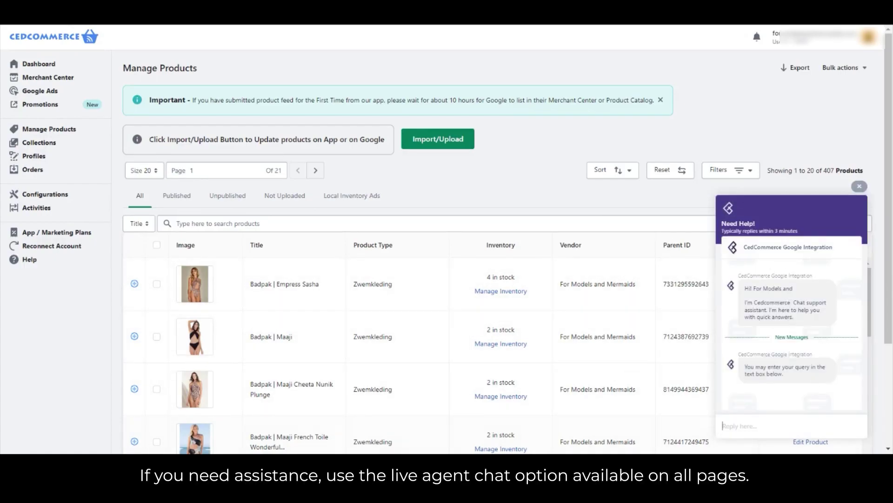
left_click(859, 186)
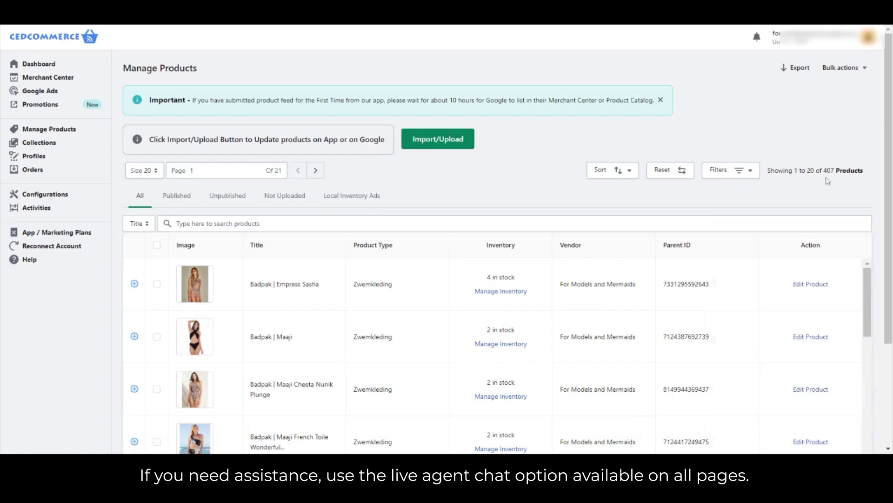
In Shopify Configuration, set 'Auto upload new products on Google' to Yes.
left_click(44, 194)
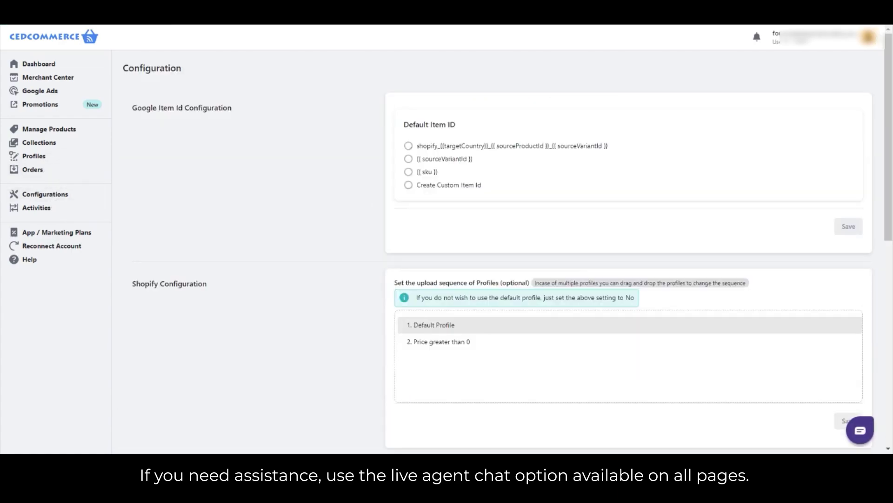
scroll(444, 136, "down", 4)
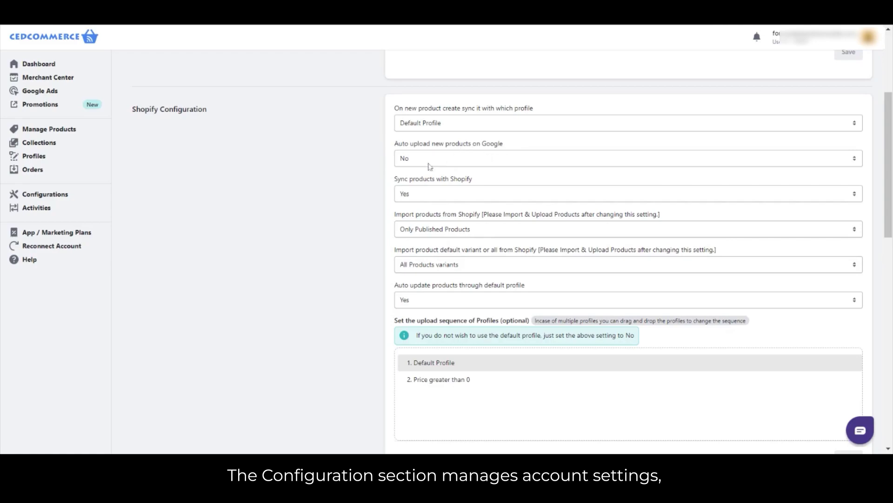
left_click_drag(533, 108, 455, 120)
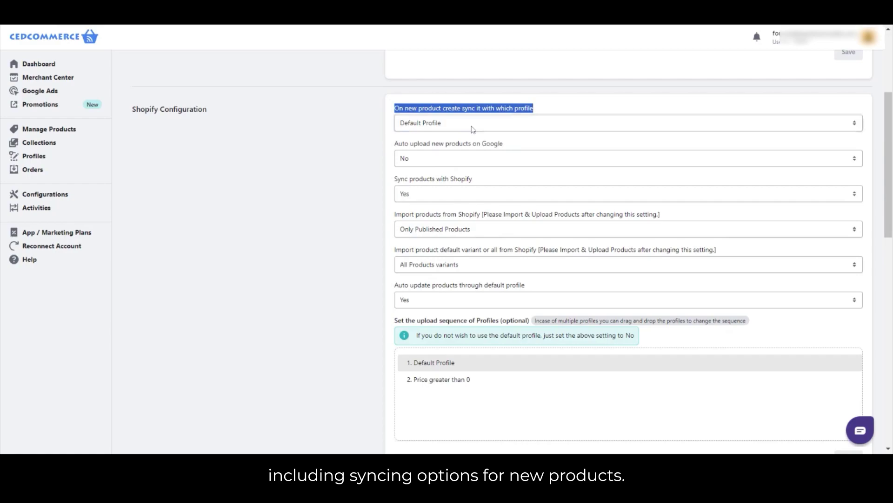
left_click(467, 132)
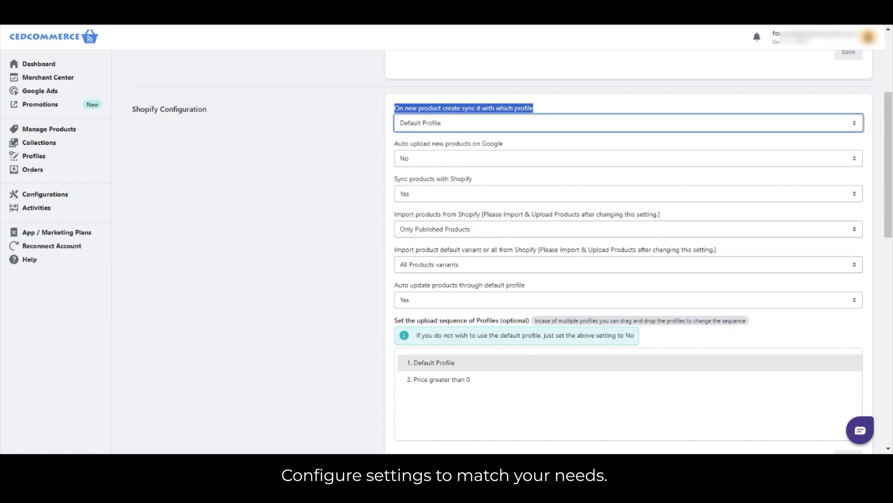
left_click(353, 142)
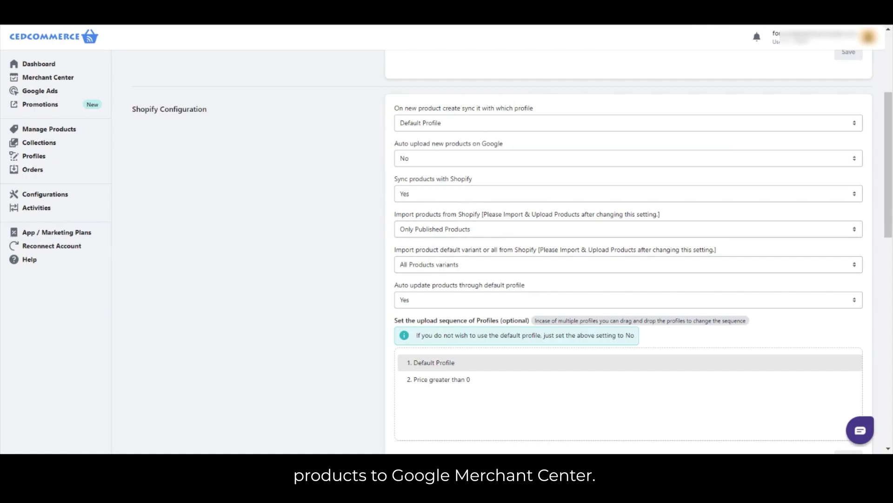
left_click(437, 158)
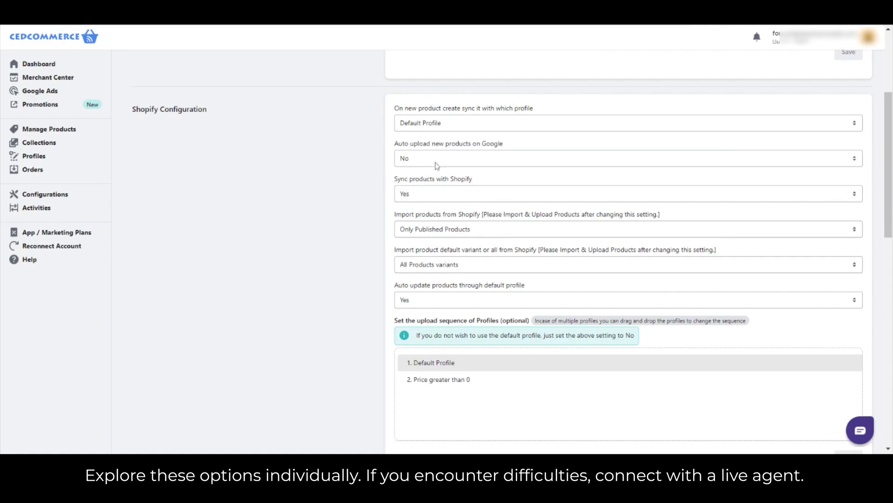
left_click(437, 166)
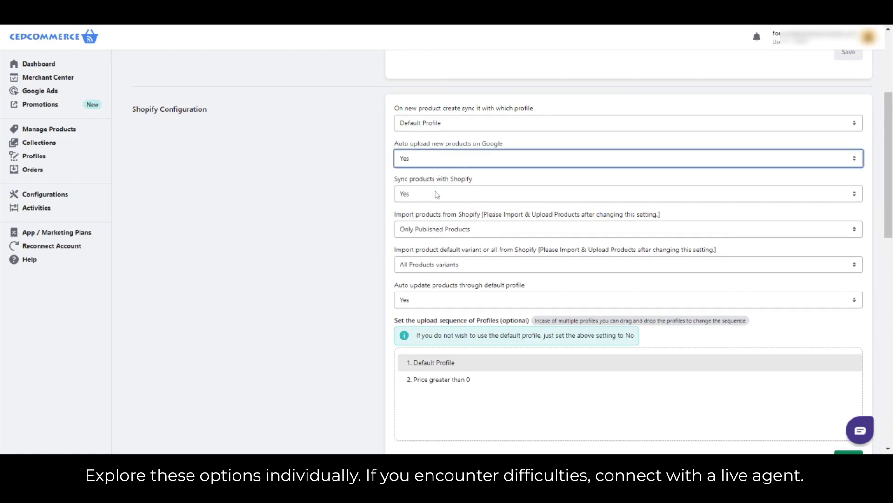
scroll(437, 196, "down", 10)
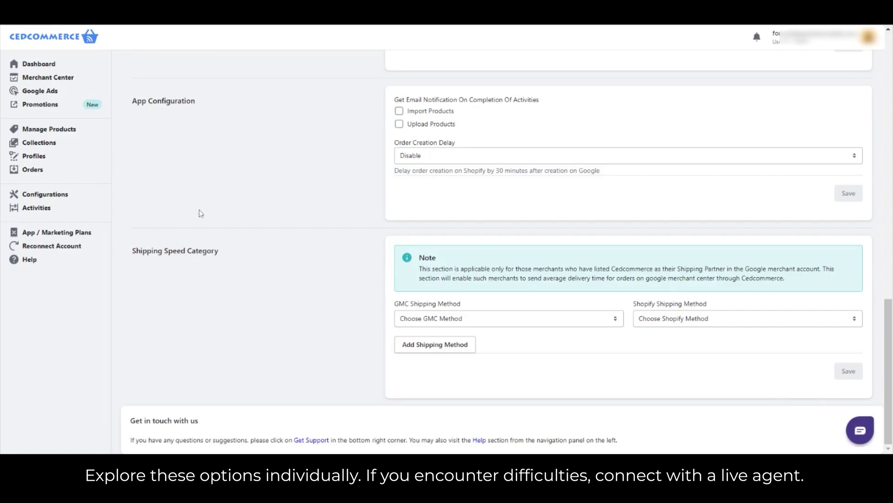
Browse the app plans carousel, including All Time Free, Bronze and Silver plans.
left_click(58, 233)
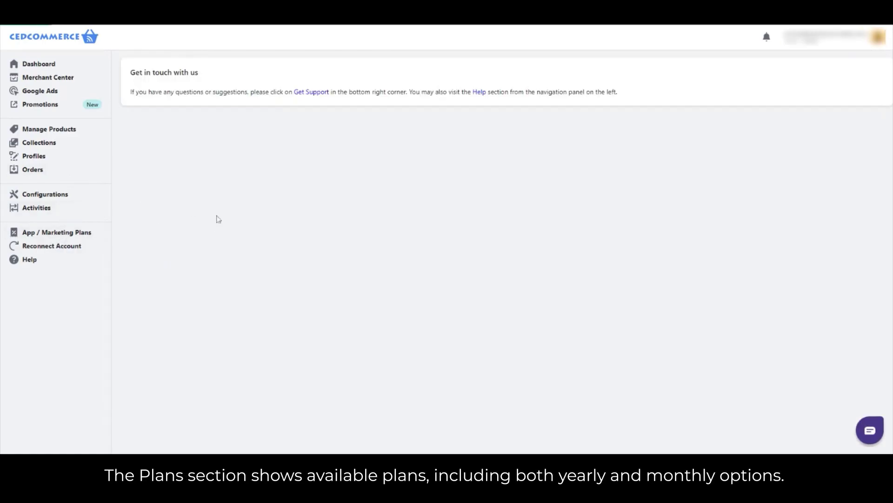
scroll(449, 199, "down", 1)
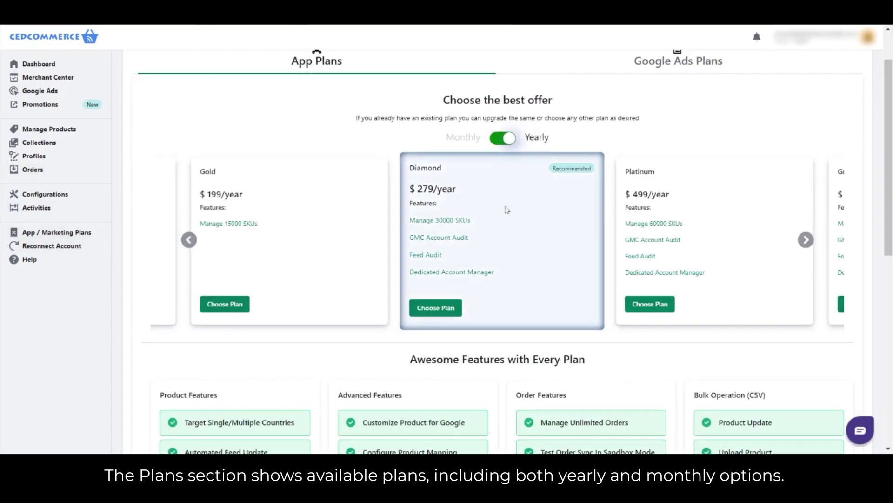
scroll(494, 205, "down", 1)
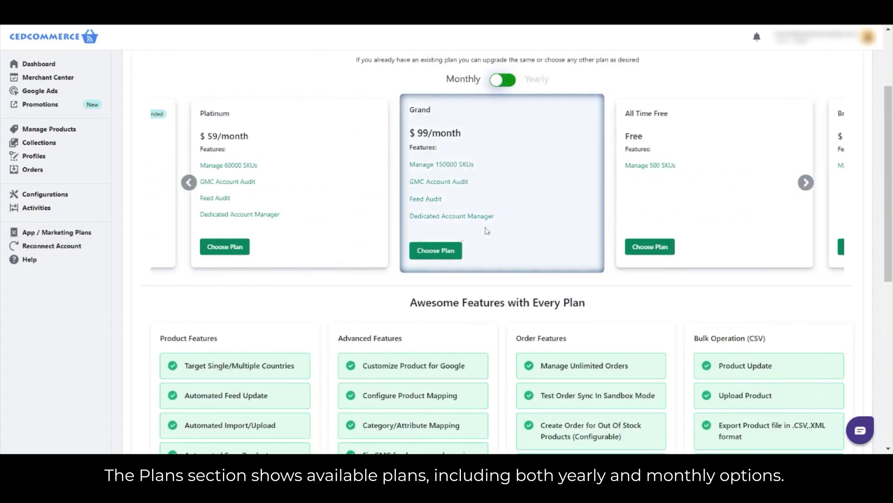
scroll(505, 231, "up", 1)
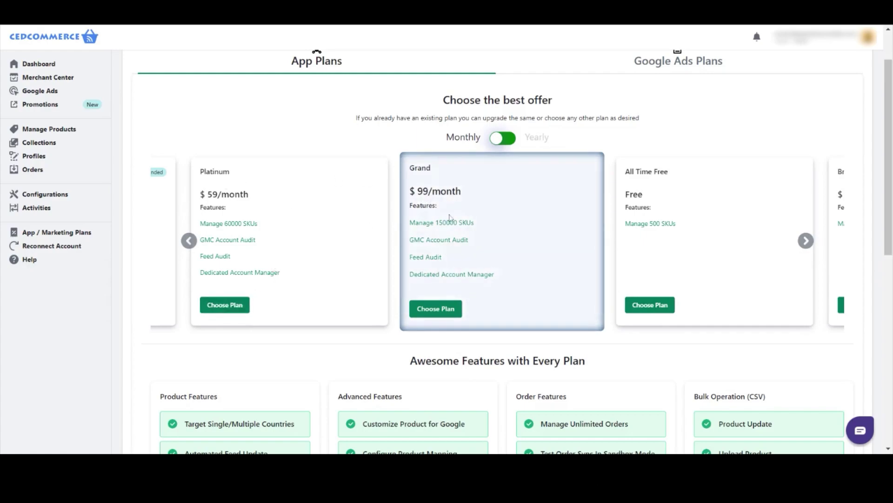
left_click_drag(704, 303, 182, 297)
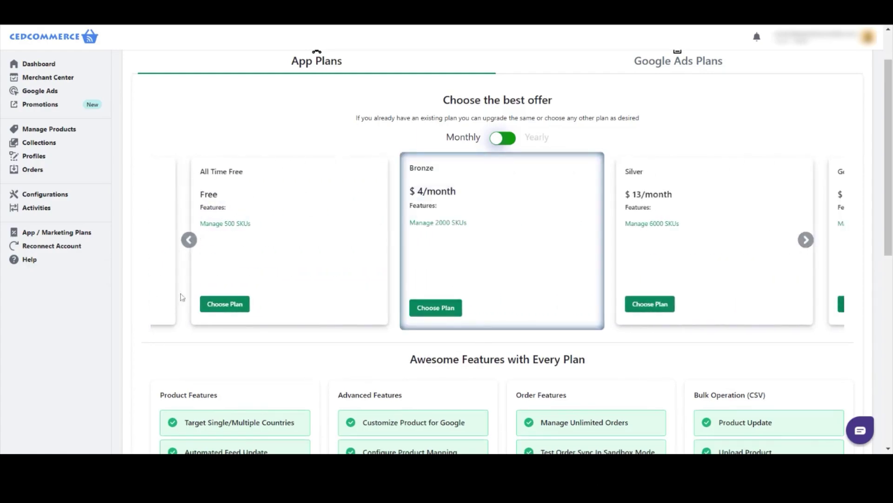
left_click(188, 240)
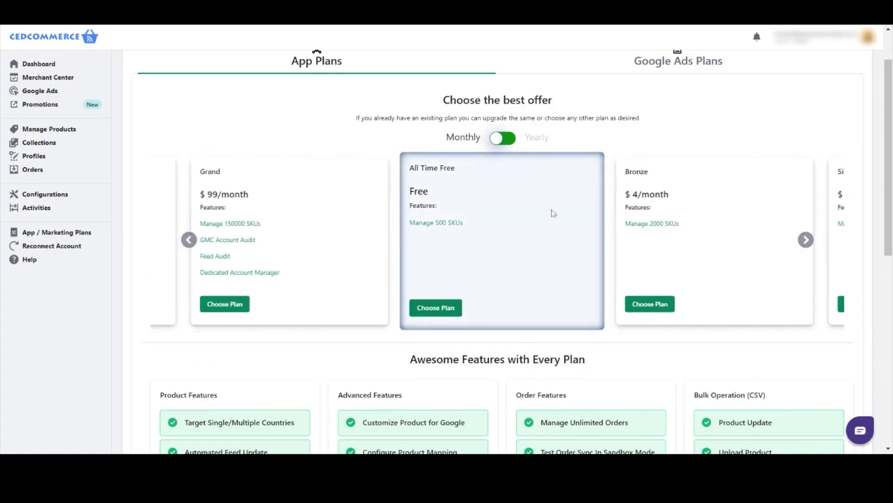
Show the Google Ads Plans (SEM, SMM, SEO) and open then close the Get Started form.
left_click(666, 63)
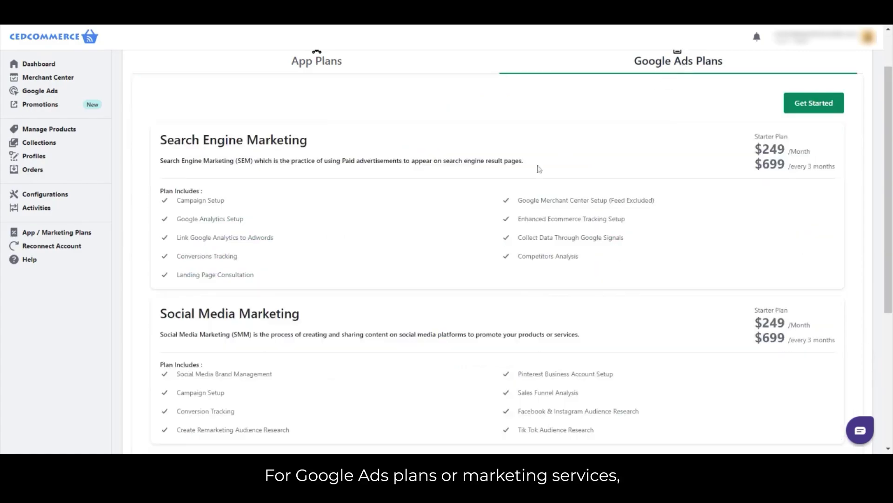
scroll(656, 103, "up", 2)
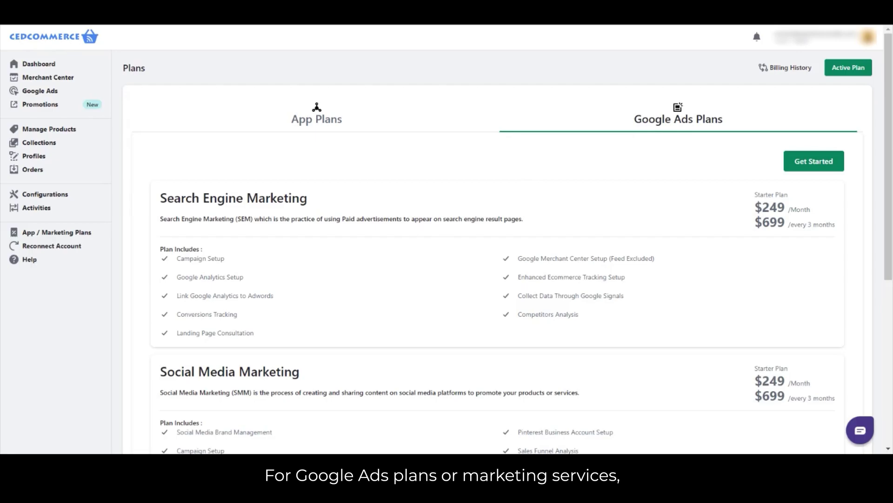
scroll(280, 214, "down", 3)
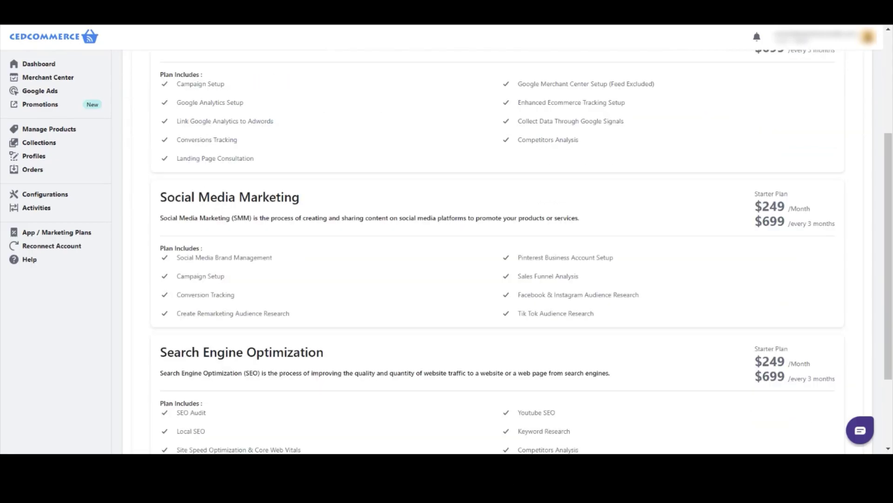
scroll(329, 356, "up", 3)
scroll(532, 210, "up", 1)
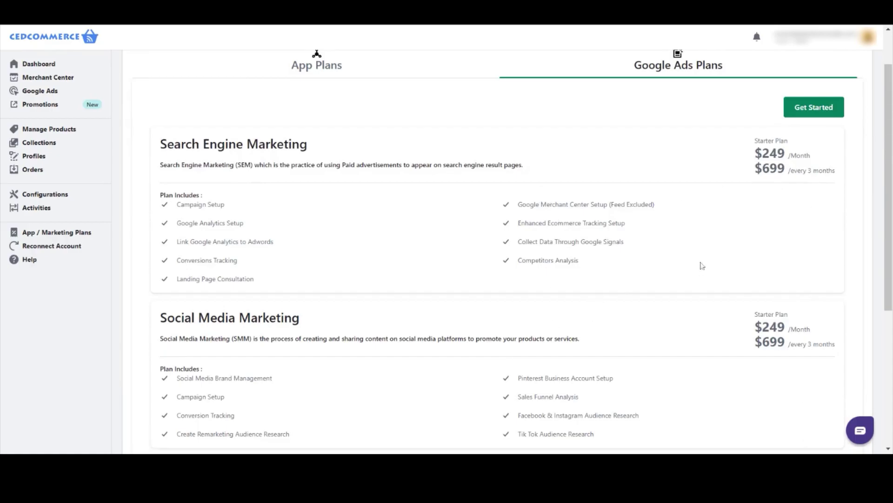
left_click(820, 108)
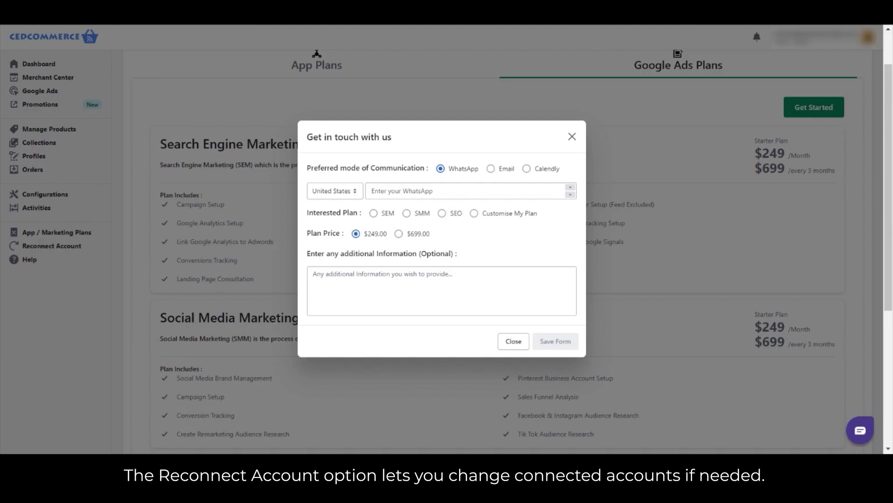
left_click(572, 136)
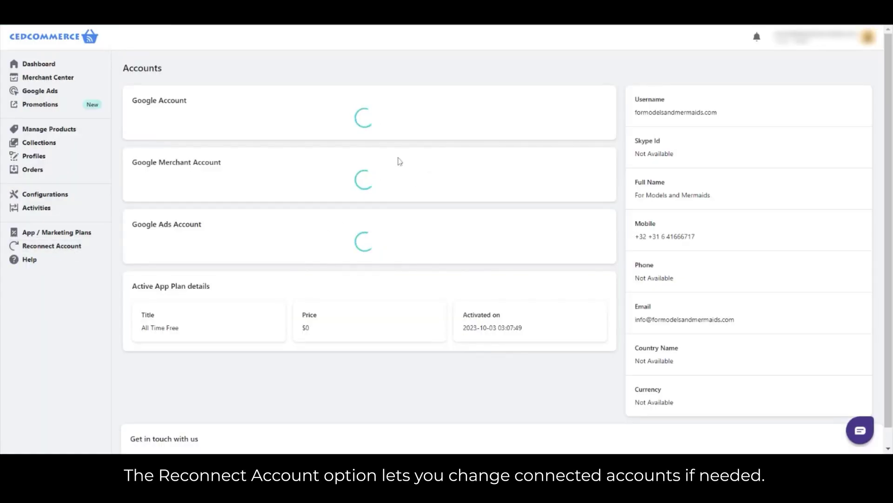
Review the Reconnect Account page and go to the Help page.
scroll(289, 308, "down", 2)
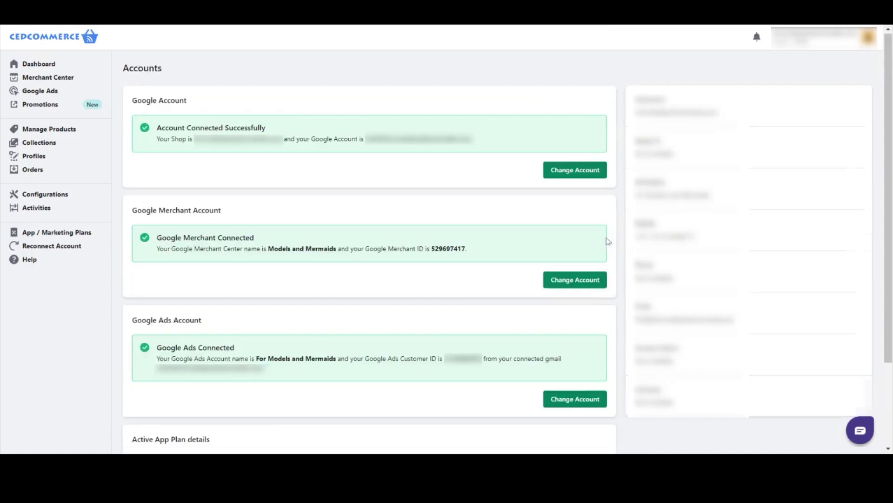
scroll(691, 335, "down", 2)
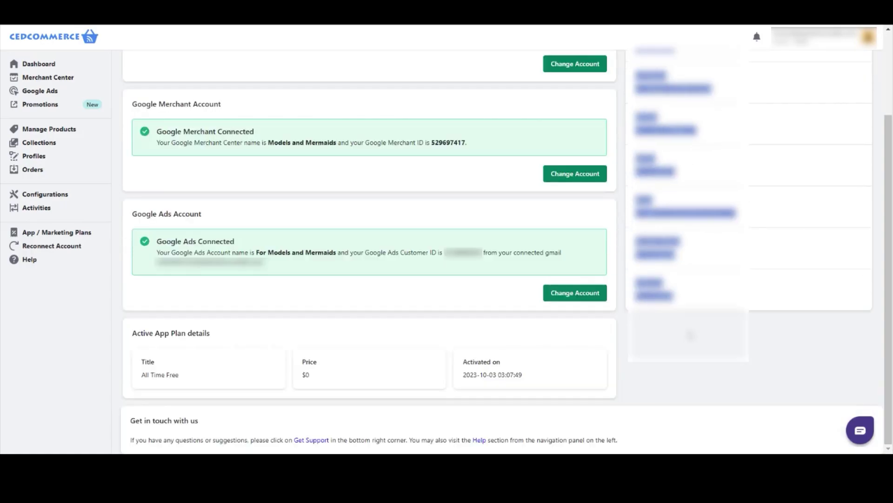
left_click(68, 261)
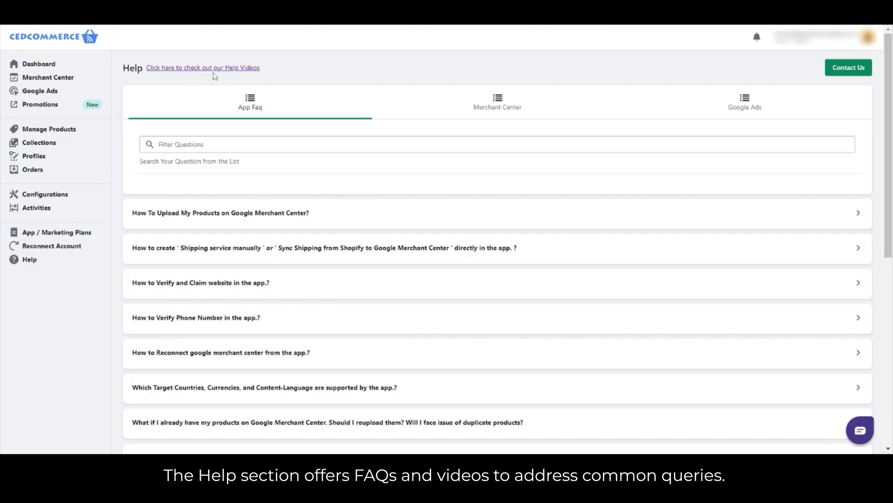
scroll(564, 203, "down", 10)
scroll(568, 214, "up", 10)
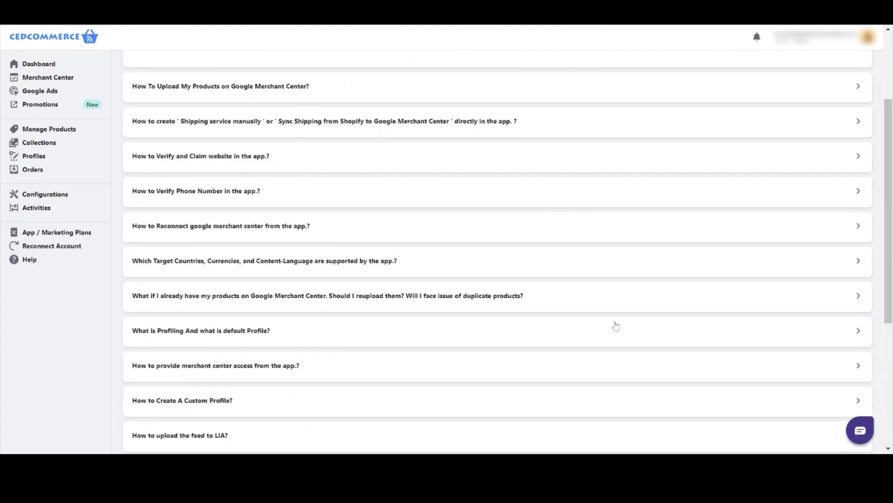
Show the three Google Ads FAQs, dismiss the chat, and confirm there are no notifications.
left_click(745, 104)
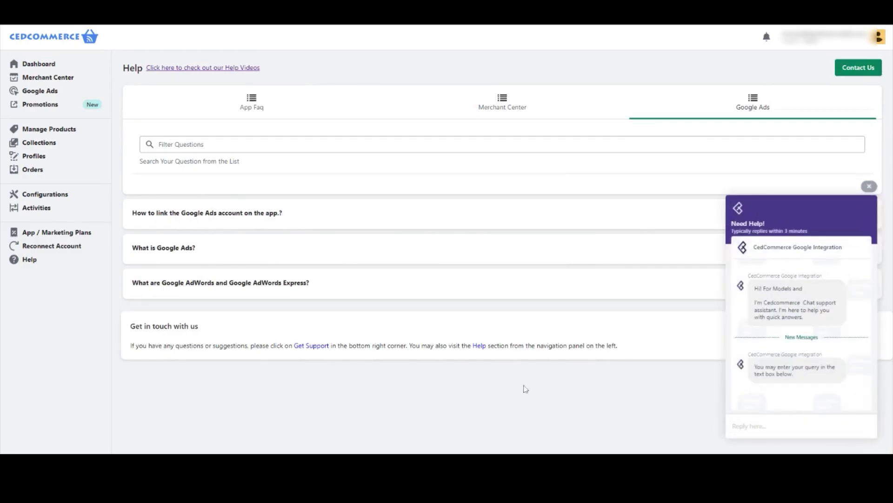
left_click(869, 186)
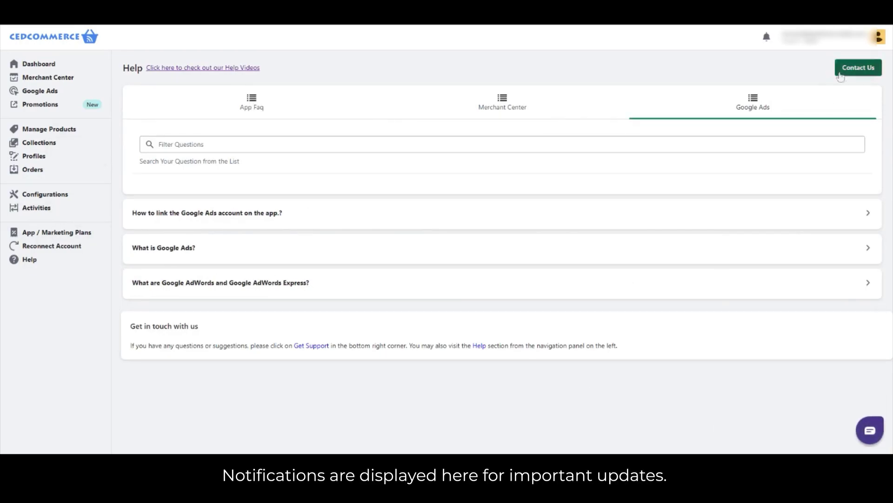
left_click(766, 36)
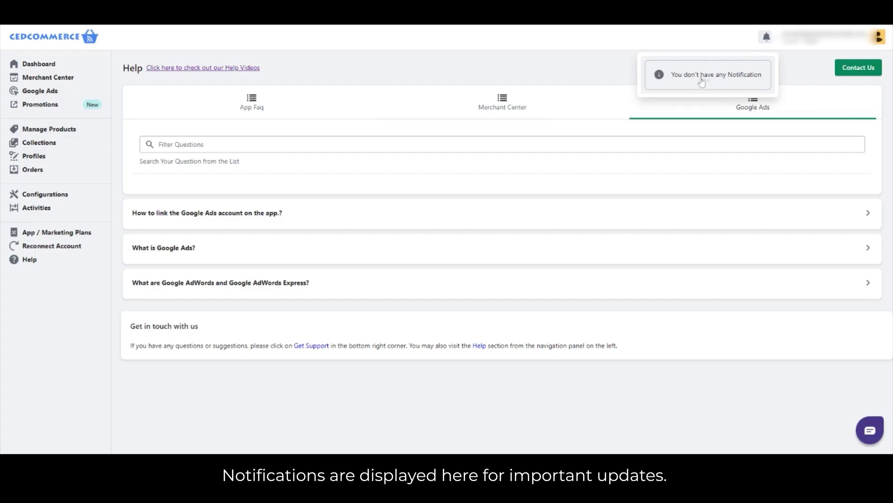